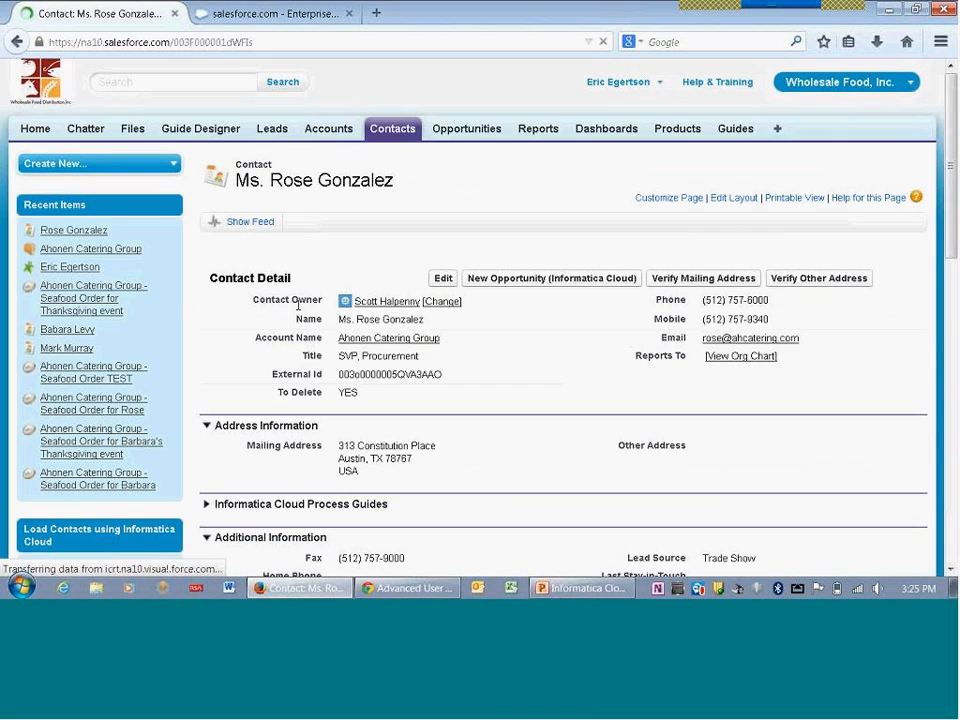
Start a new Informatica Cloud opportunity from the contact record and continue past the sales call script
{"action": "left_click", "coordinate": [521, 281]}
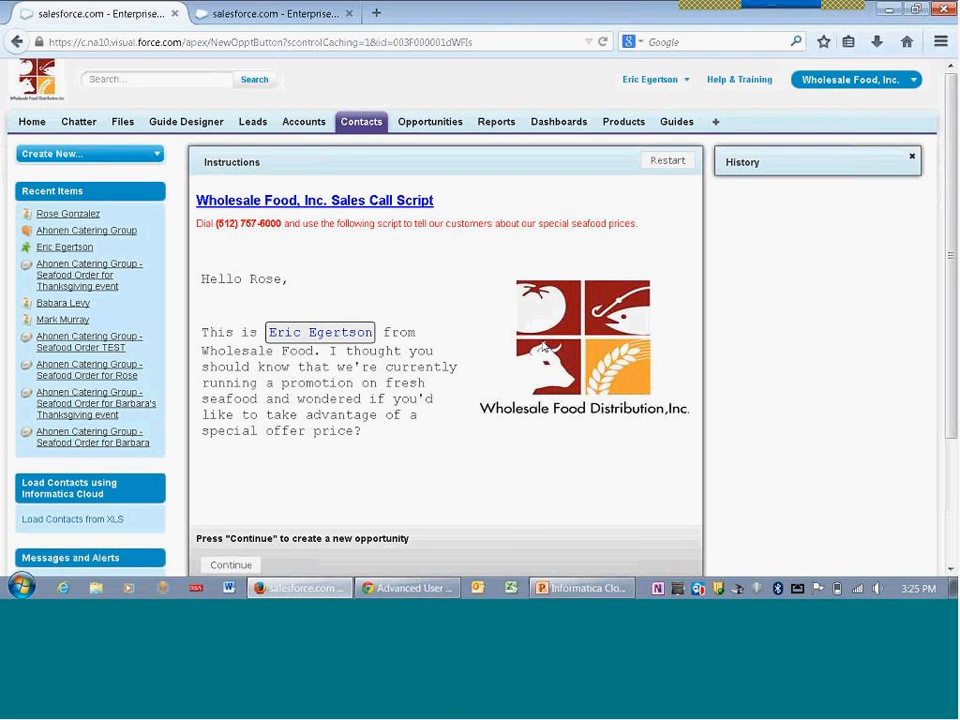
{"action": "scroll", "coordinate": [410, 255], "scroll_direction": "down", "scroll_amount": 2}
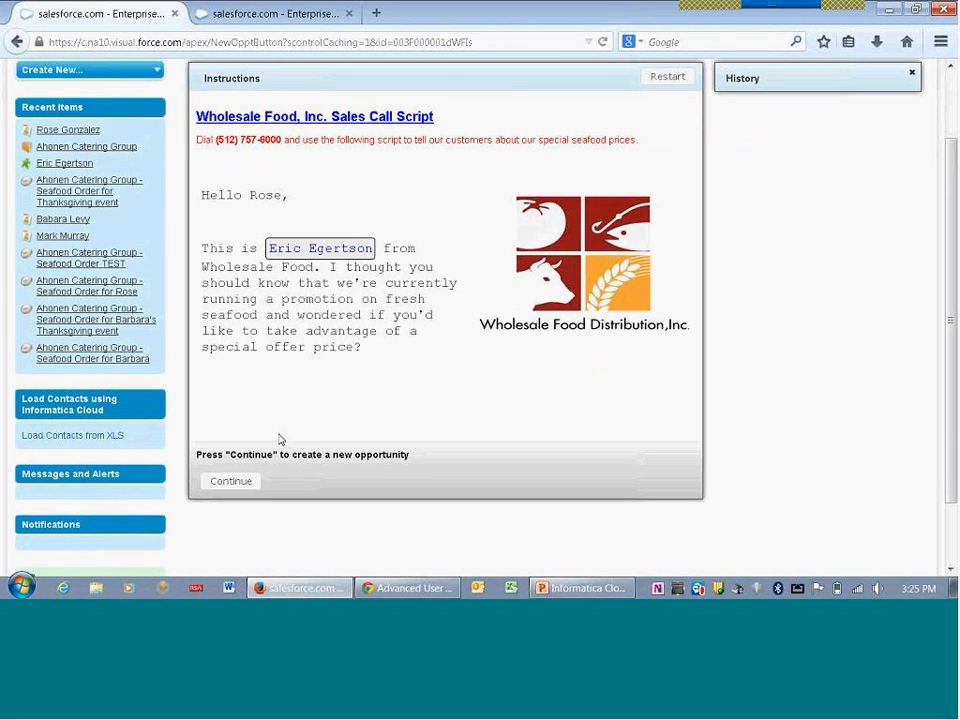
{"action": "left_click", "coordinate": [249, 484]}
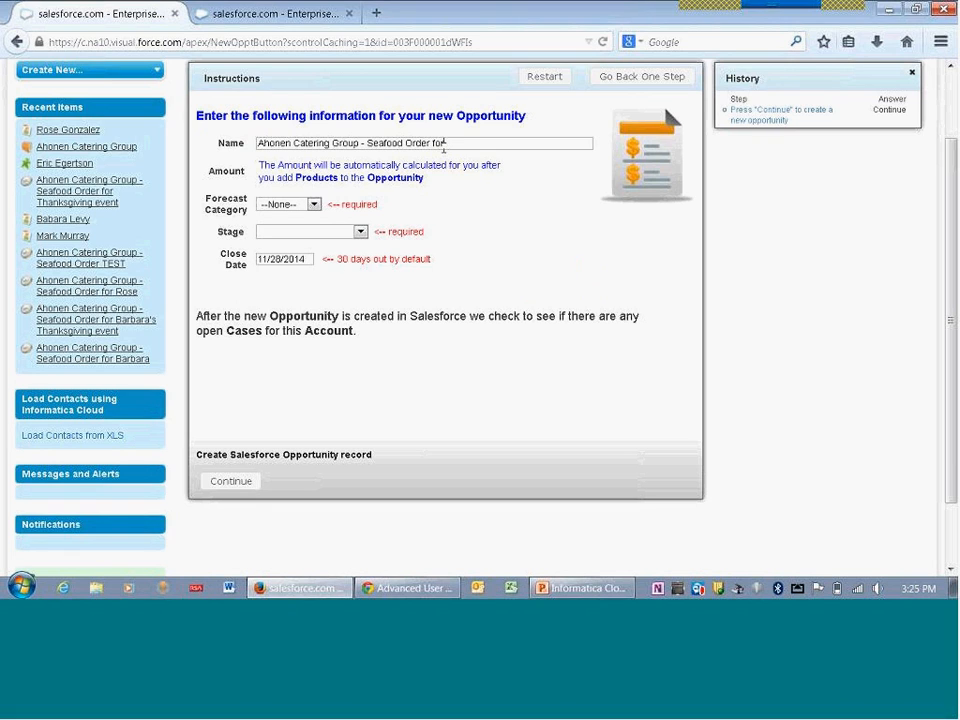
Complete the opportunity name with the contact's first name, and set the forecast category to Pipeline and the stage to Value Proposition
{"action": "type", "text": "se"}
{"action": "left_click", "coordinate": [313, 203]}
{"action": "left_click", "coordinate": [285, 240]}
{"action": "left_click", "coordinate": [300, 231]}
{"action": "left_click", "coordinate": [295, 286]}
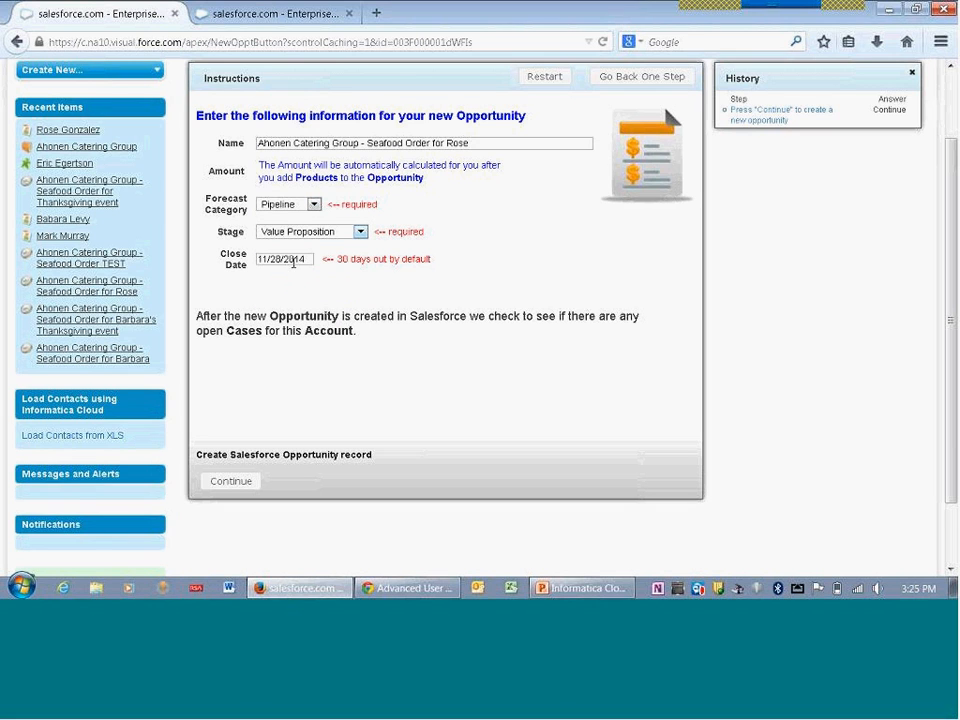
Set the close date to 11/26/2014 and create the Salesforce opportunity record
{"action": "left_click", "coordinate": [291, 259]}
{"action": "left_click", "coordinate": [349, 397]}
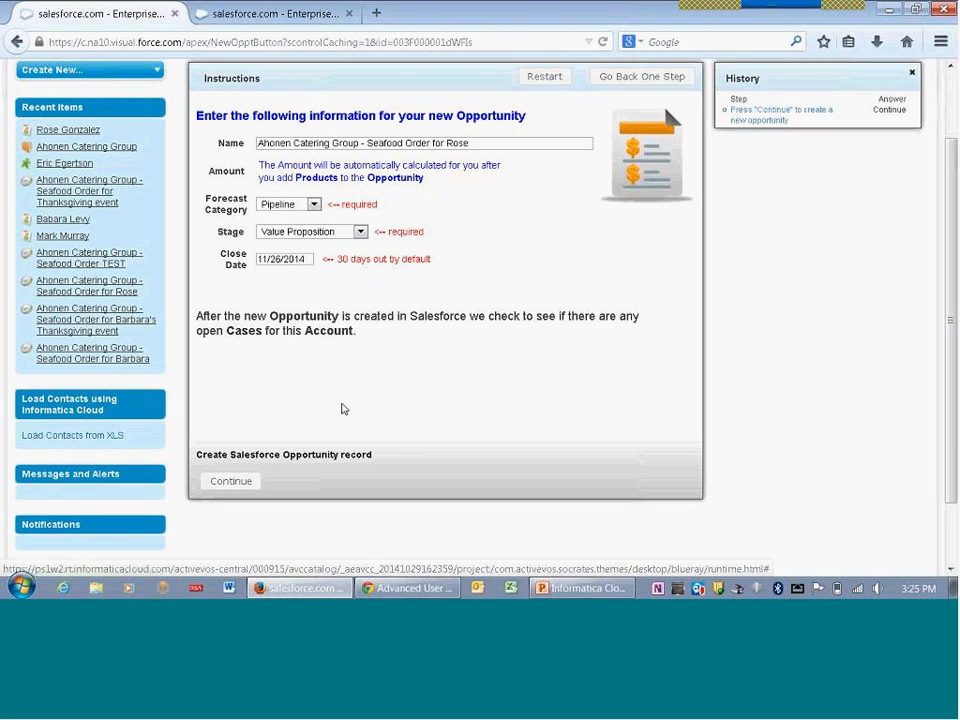
{"action": "scroll", "coordinate": [341, 405], "scroll_direction": "up", "scroll_amount": 2}
{"action": "scroll", "coordinate": [344, 397], "scroll_direction": "down", "scroll_amount": 2}
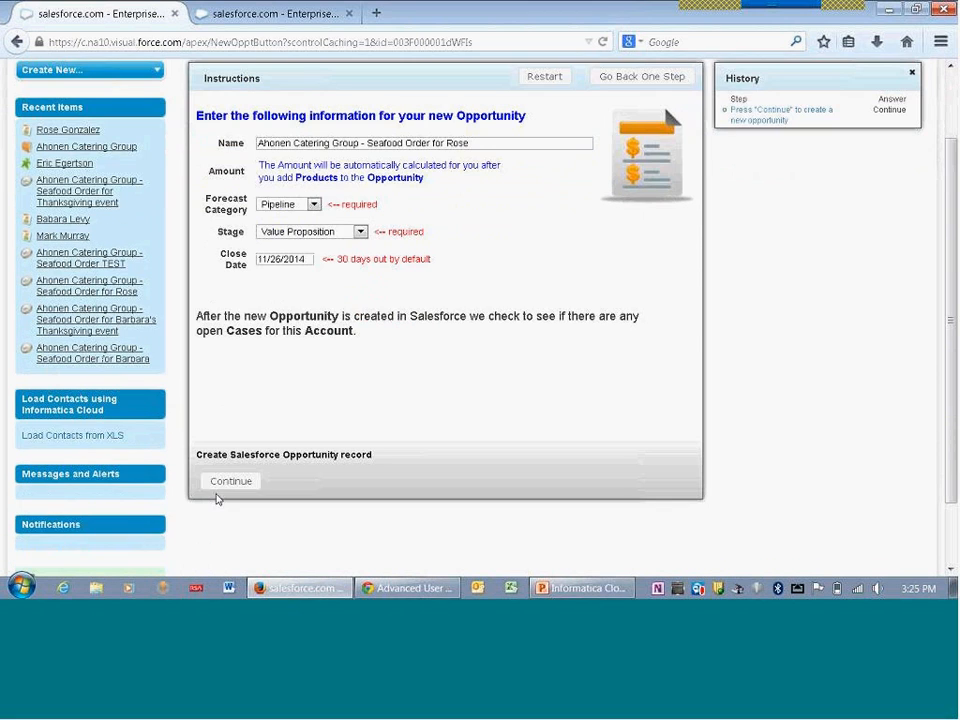
{"action": "left_click", "coordinate": [229, 484]}
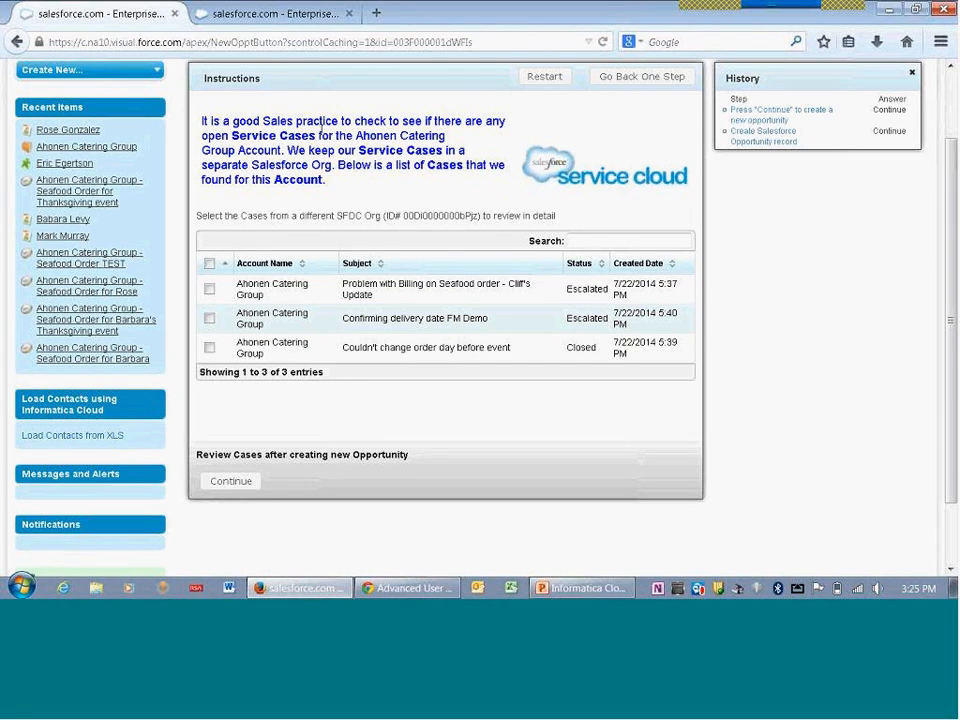
Open the Ahonen Catering Group account in a separate browser tab, check its Cases list, and return to the guide
{"action": "right_click", "coordinate": [136, 150]}
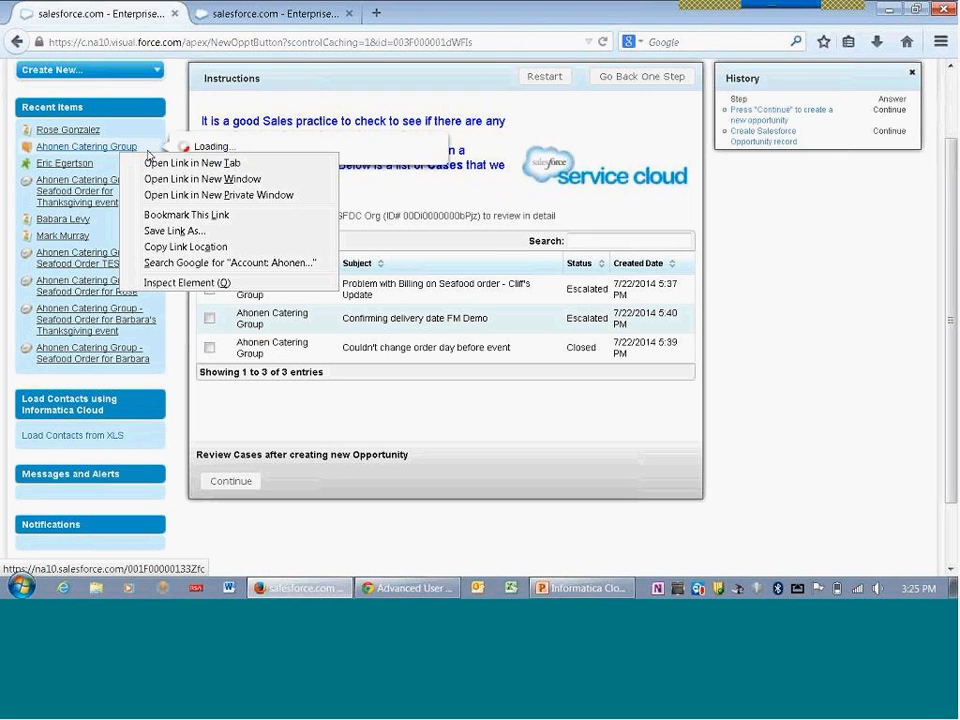
{"action": "left_click", "coordinate": [150, 163]}
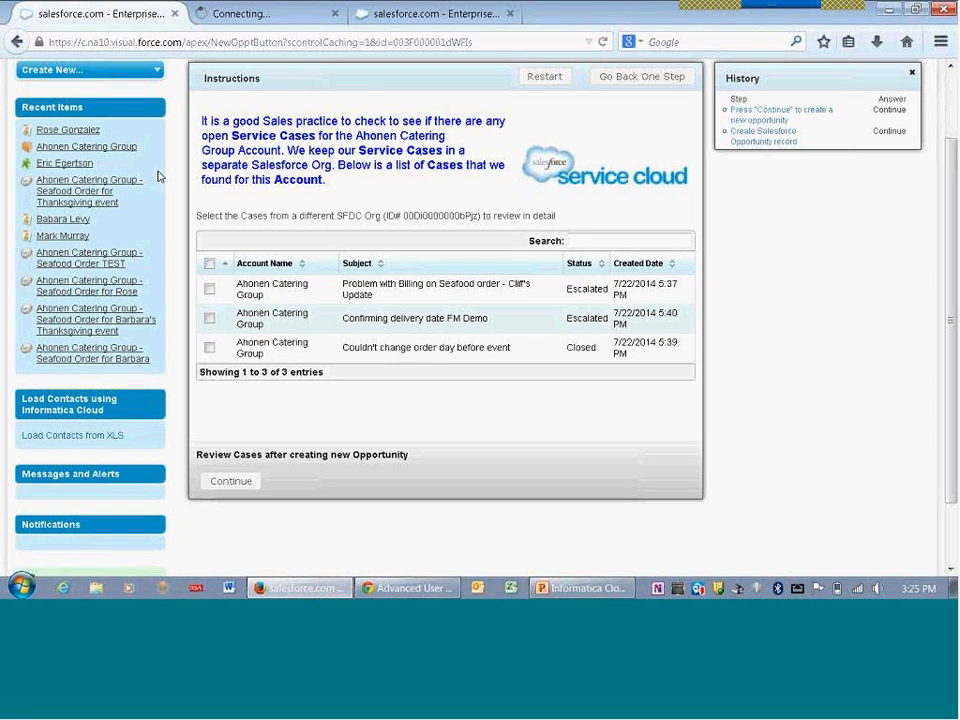
{"action": "left_click", "coordinate": [278, 20]}
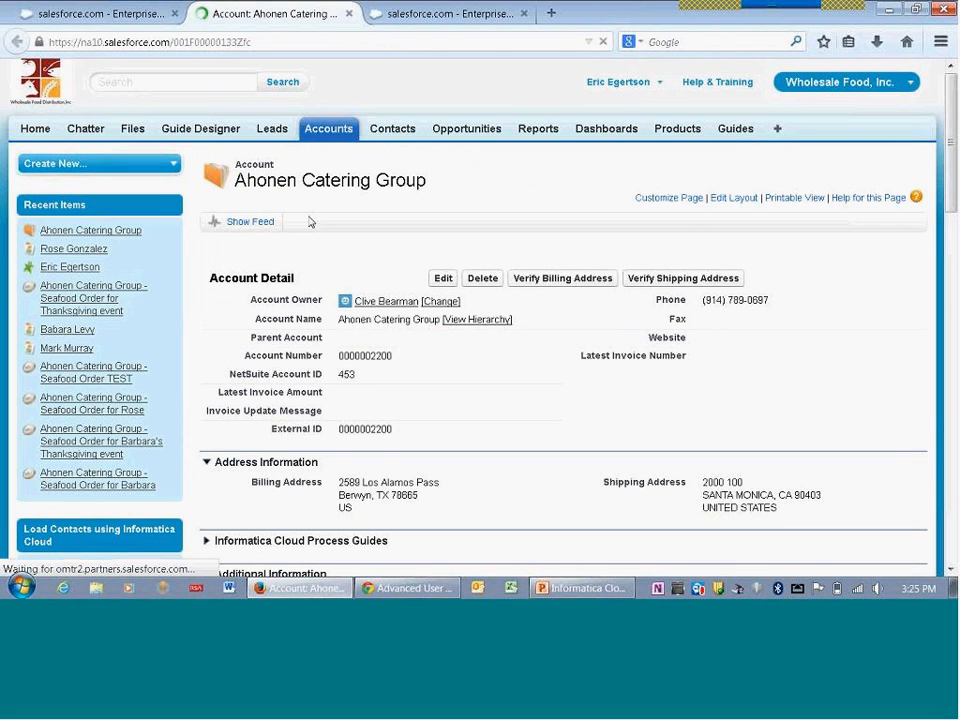
{"action": "scroll", "coordinate": [309, 221], "scroll_direction": "down", "scroll_amount": 15}
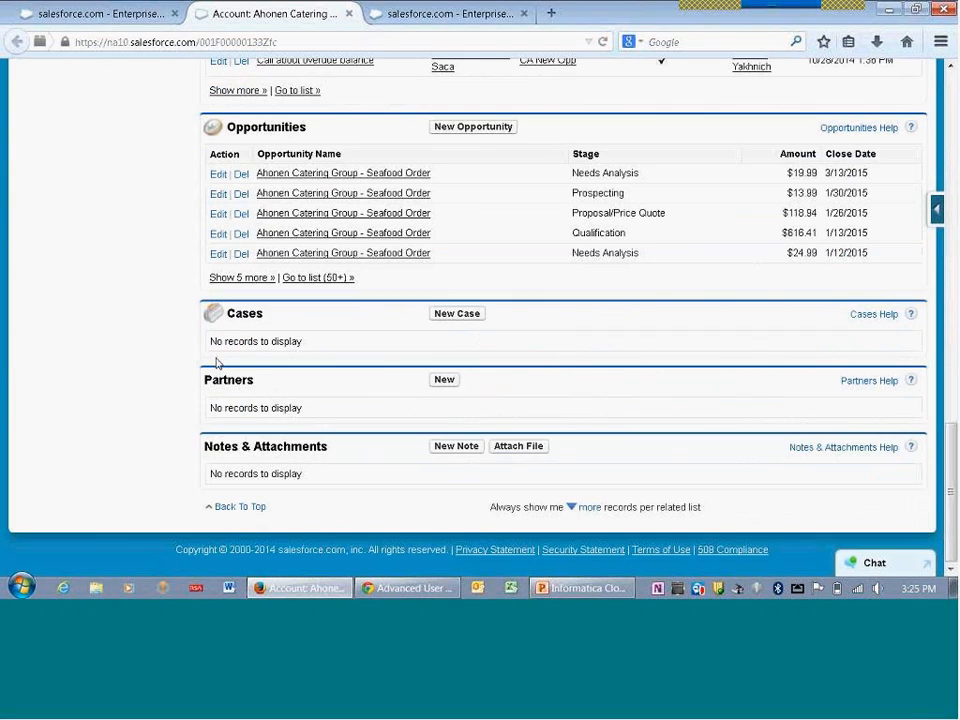
{"action": "key", "text": "F5"}
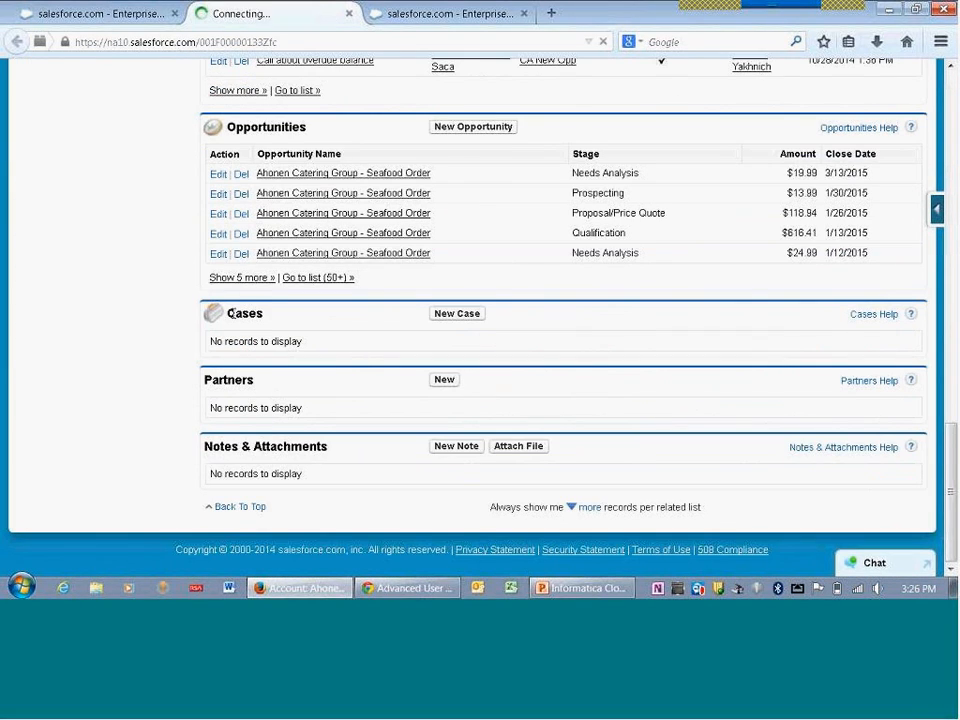
{"action": "scroll", "coordinate": [230, 313], "scroll_direction": "up", "scroll_amount": 15}
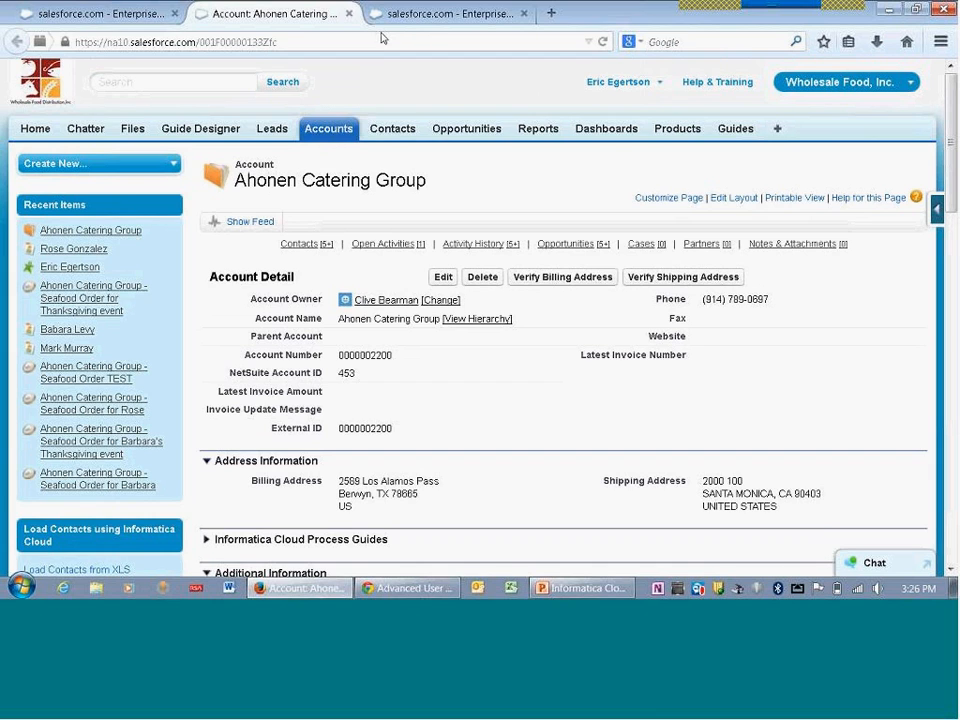
{"action": "left_click", "coordinate": [41, 17]}
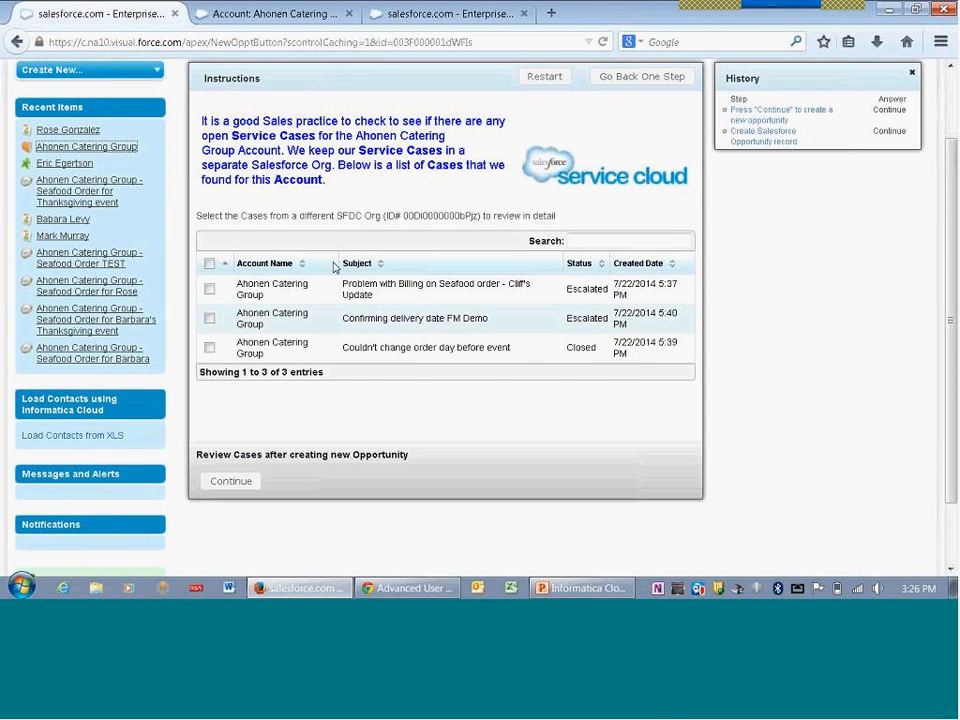
Select only the "Couldn't change order day before event" case and continue to its details
{"action": "scroll", "coordinate": [334, 266], "scroll_direction": "up", "scroll_amount": 2}
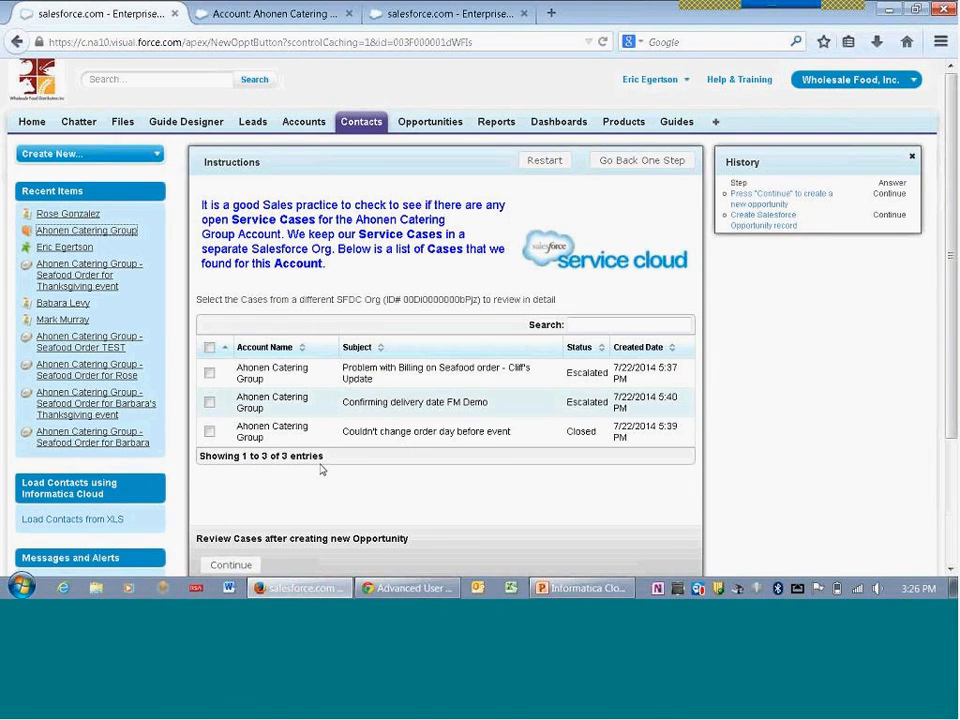
{"action": "scroll", "coordinate": [321, 469], "scroll_direction": "down", "scroll_amount": 4}
{"action": "left_click", "coordinate": [210, 188]}
{"action": "left_click", "coordinate": [210, 188]}
{"action": "left_click", "coordinate": [209, 271]}
{"action": "left_click", "coordinate": [231, 406]}
{"action": "scroll", "coordinate": [540, 375], "scroll_direction": "up", "scroll_amount": 2}
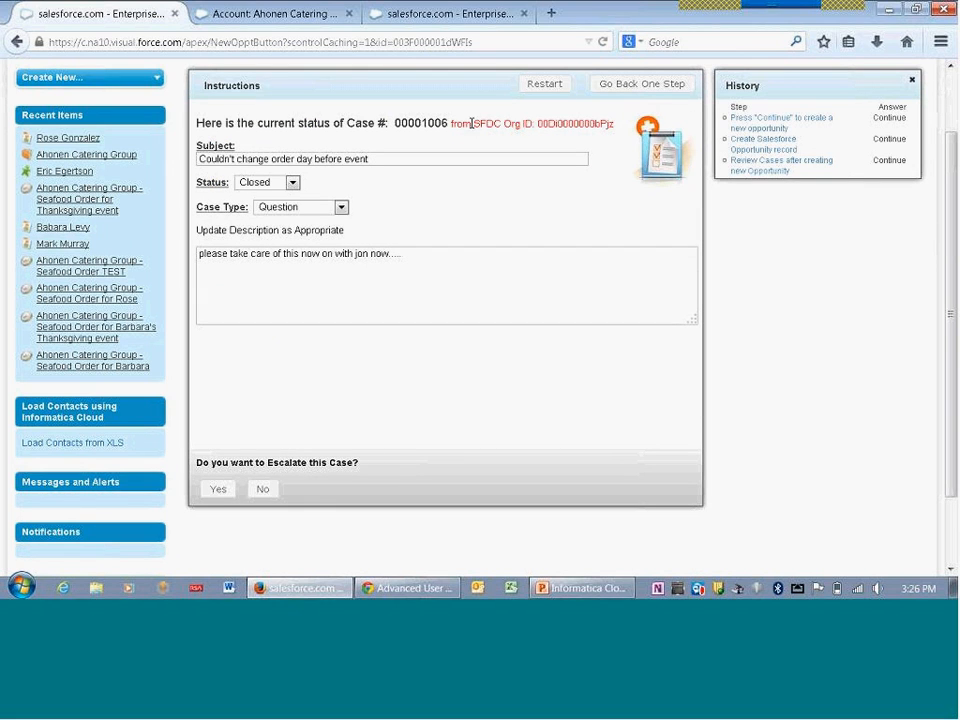
Set the case's status to Escalated and its case type to Problem
{"action": "left_click", "coordinate": [260, 184]}
{"action": "left_click", "coordinate": [257, 209]}
{"action": "left_click", "coordinate": [265, 184]}
{"action": "left_click", "coordinate": [262, 196]}
{"action": "left_click", "coordinate": [271, 210]}
{"action": "left_click", "coordinate": [270, 212]}
{"action": "left_click", "coordinate": [265, 183]}
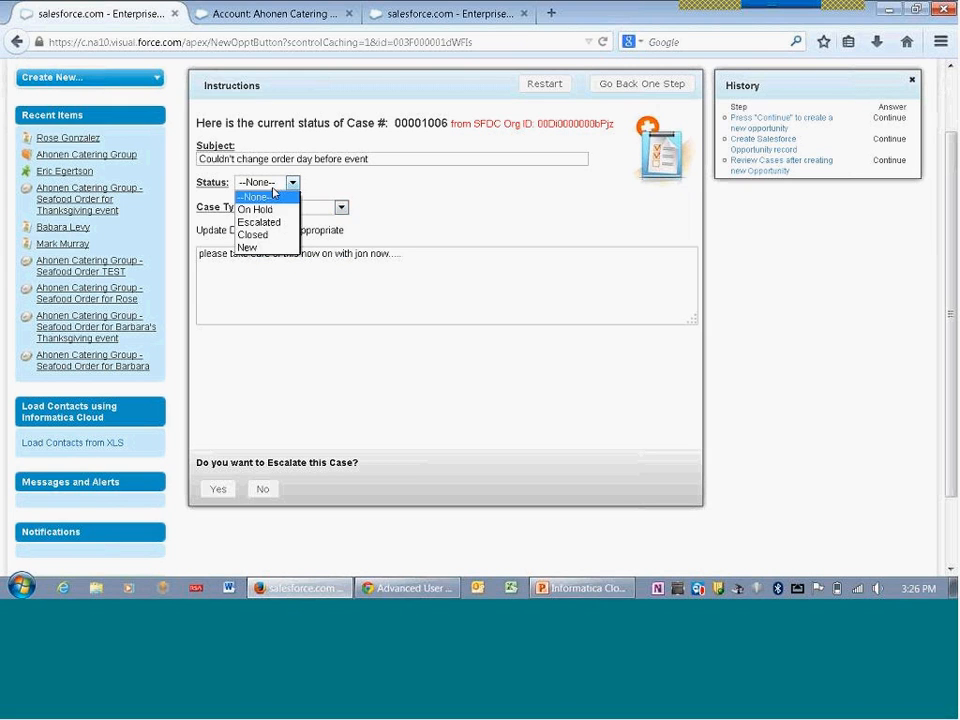
{"action": "left_click", "coordinate": [278, 220]}
{"action": "left_click", "coordinate": [280, 210]}
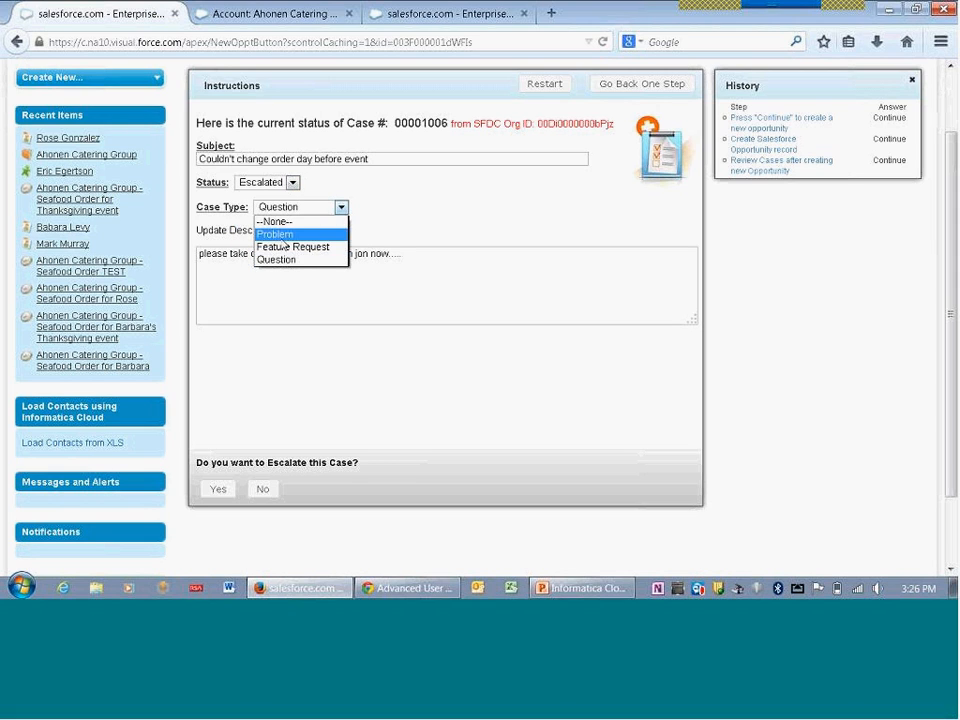
{"action": "left_click", "coordinate": [282, 236]}
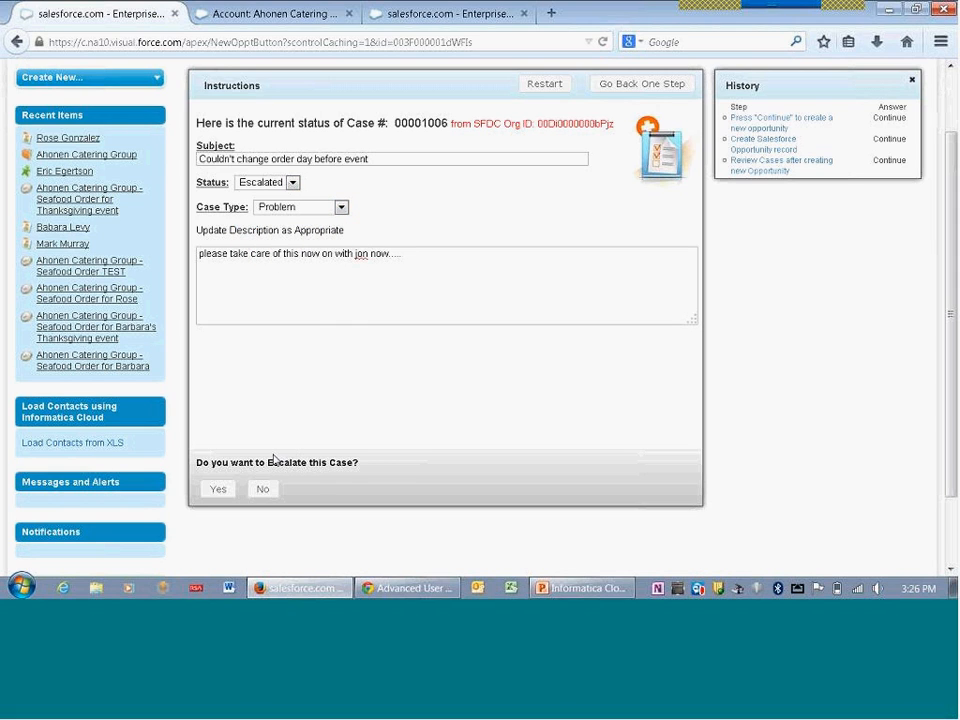
Escalate the case and submit the escalation notes "Help! I have a big deal on the go here"
{"action": "left_click", "coordinate": [222, 489]}
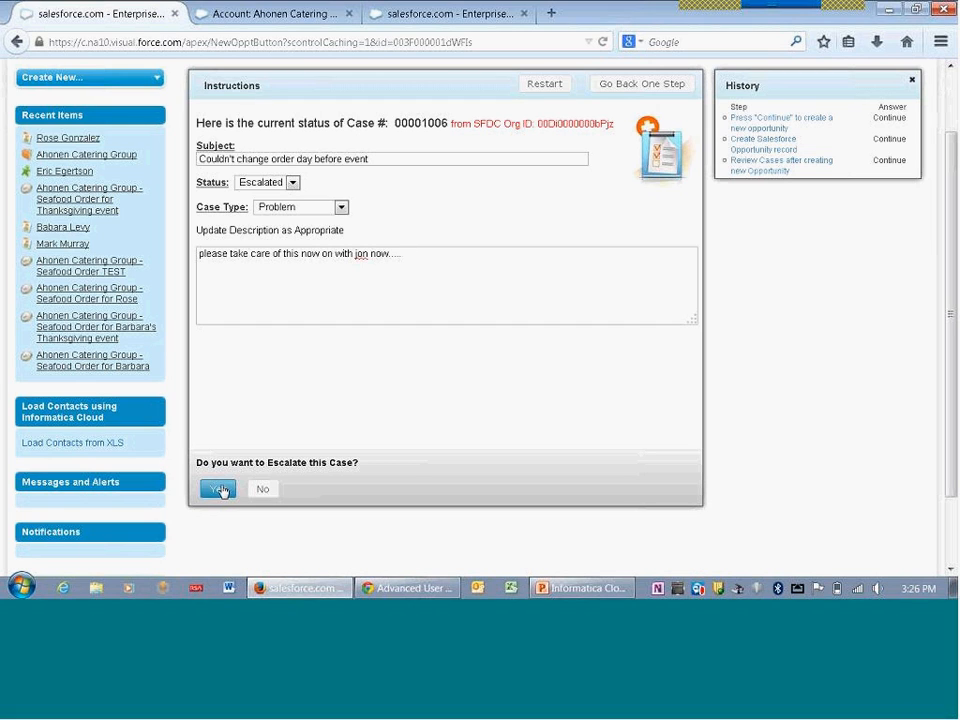
{"action": "left_click", "coordinate": [220, 489]}
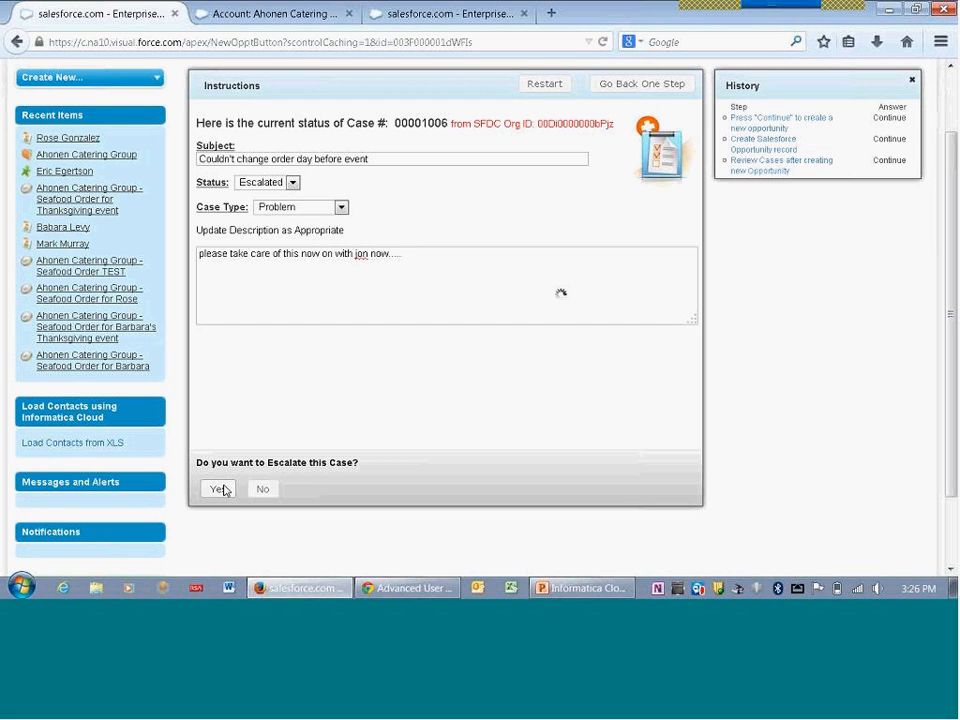
{"action": "left_click", "coordinate": [301, 217]}
{"action": "type", "text": "Help!  I have a big deal on the go here"}
{"action": "left_click", "coordinate": [228, 489]}
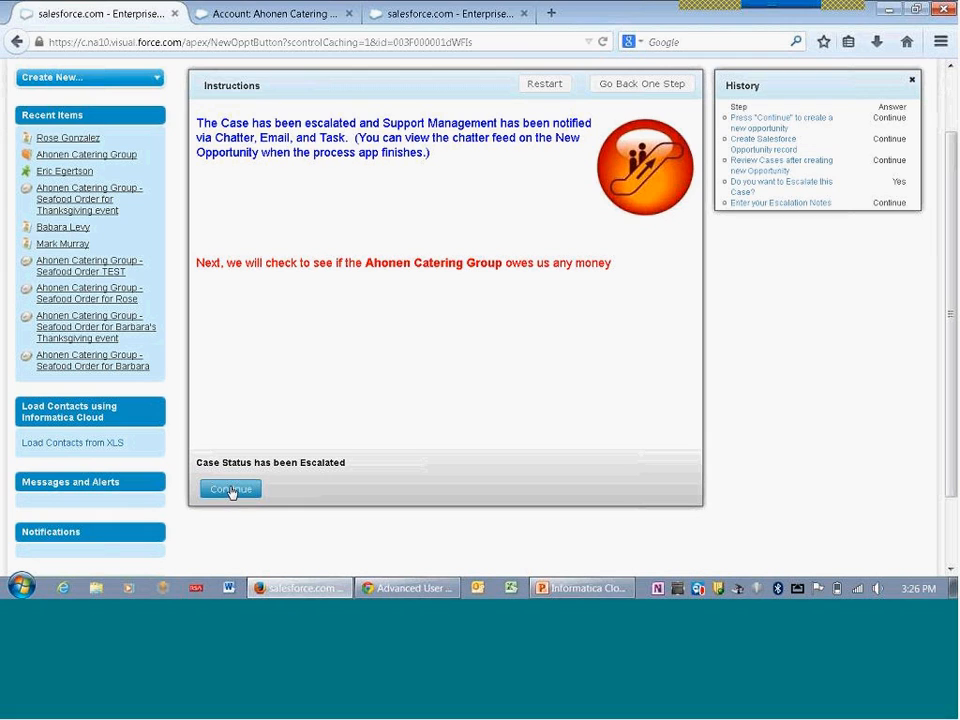
Continue past the NetSuite financial status and skip the finance contact question to reach adding products to the opportunity
{"action": "left_click", "coordinate": [231, 490]}
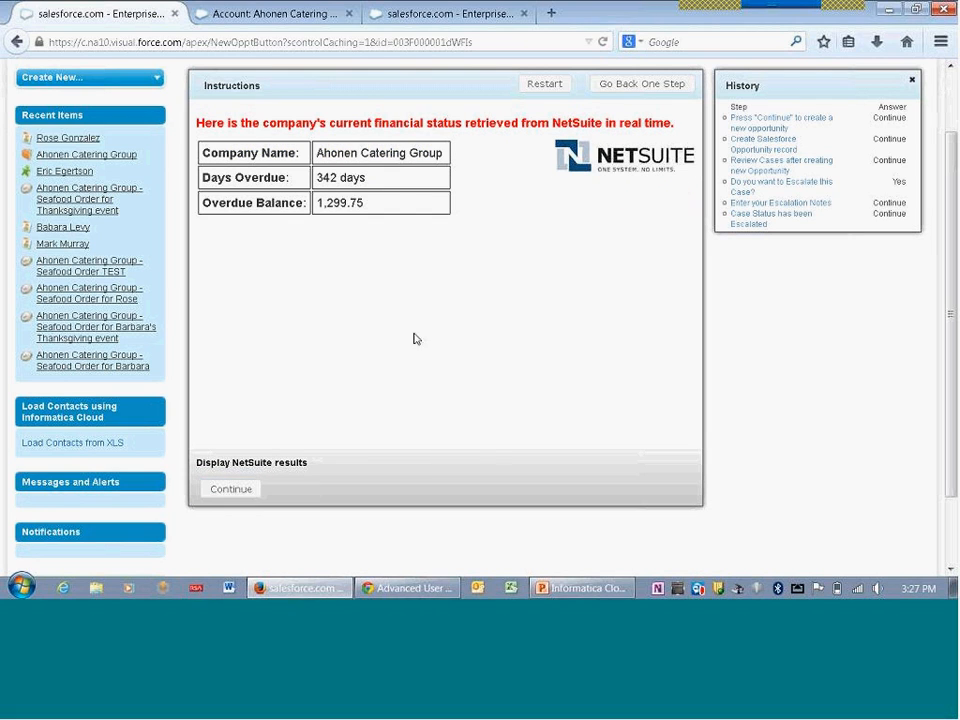
{"action": "left_click", "coordinate": [231, 487]}
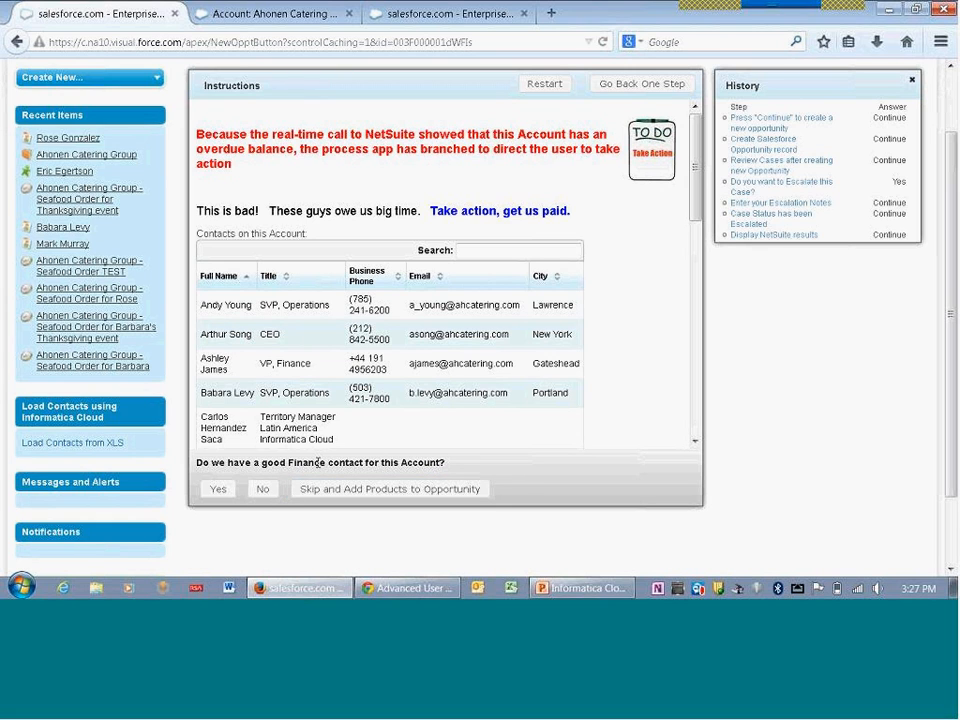
{"action": "left_click", "coordinate": [386, 489]}
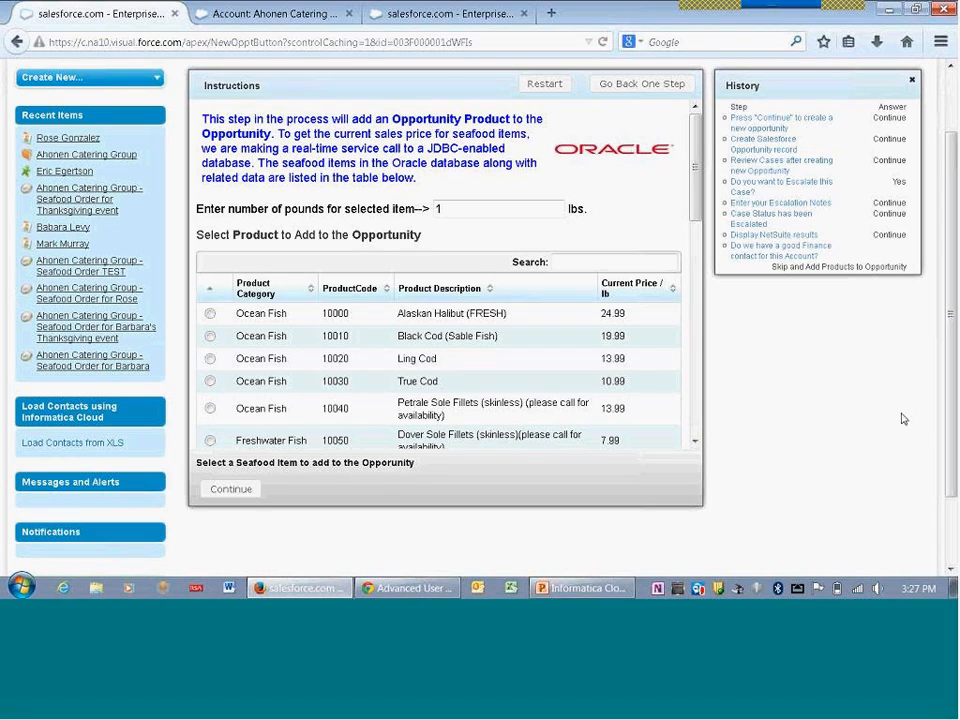
Hide the history, then add 11 lbs each of Rock Lobster Tails 8 oz average, found by searching "lobster", and Dover Sole Fillets (skinless)
{"action": "left_click", "coordinate": [911, 79]}
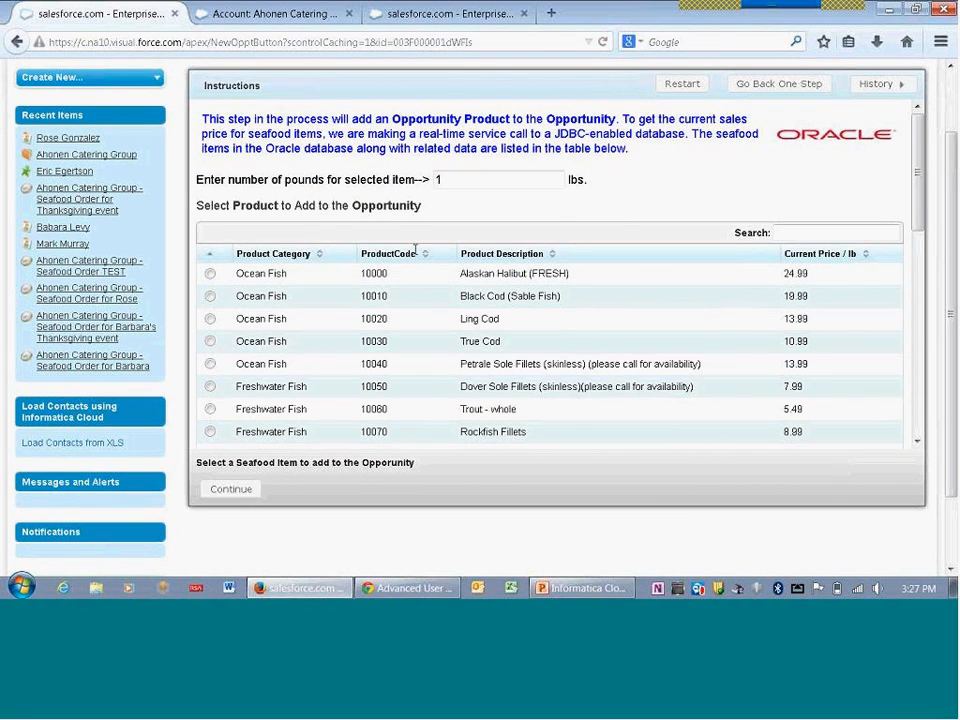
{"action": "type", "text": "1"}
{"action": "left_click", "coordinate": [851, 241]}
{"action": "type", "text": "lobster"}
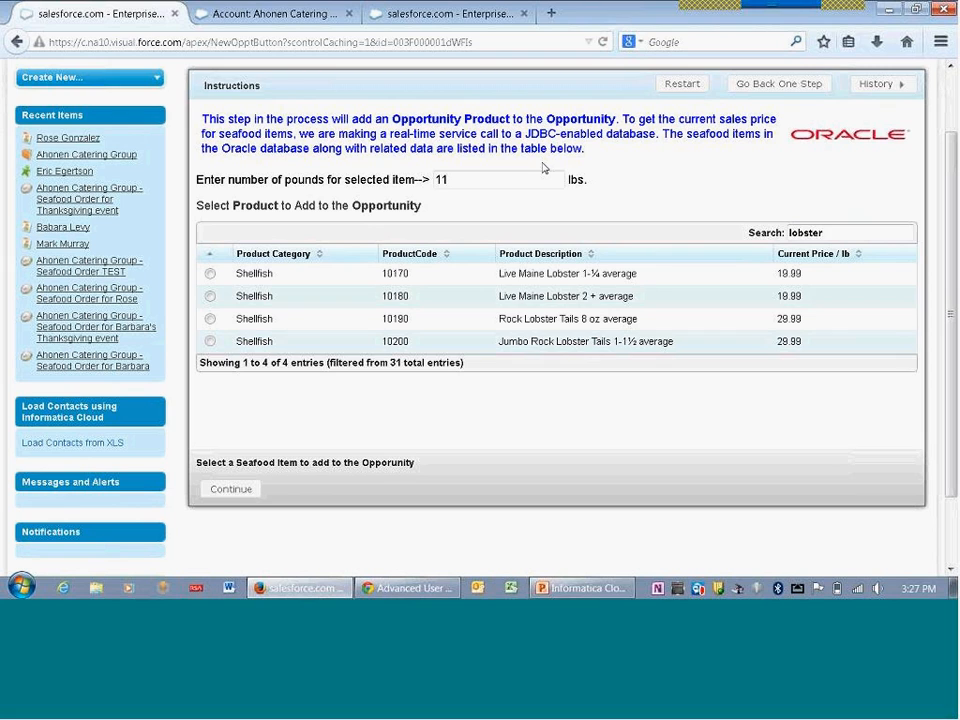
{"action": "left_click", "coordinate": [209, 318]}
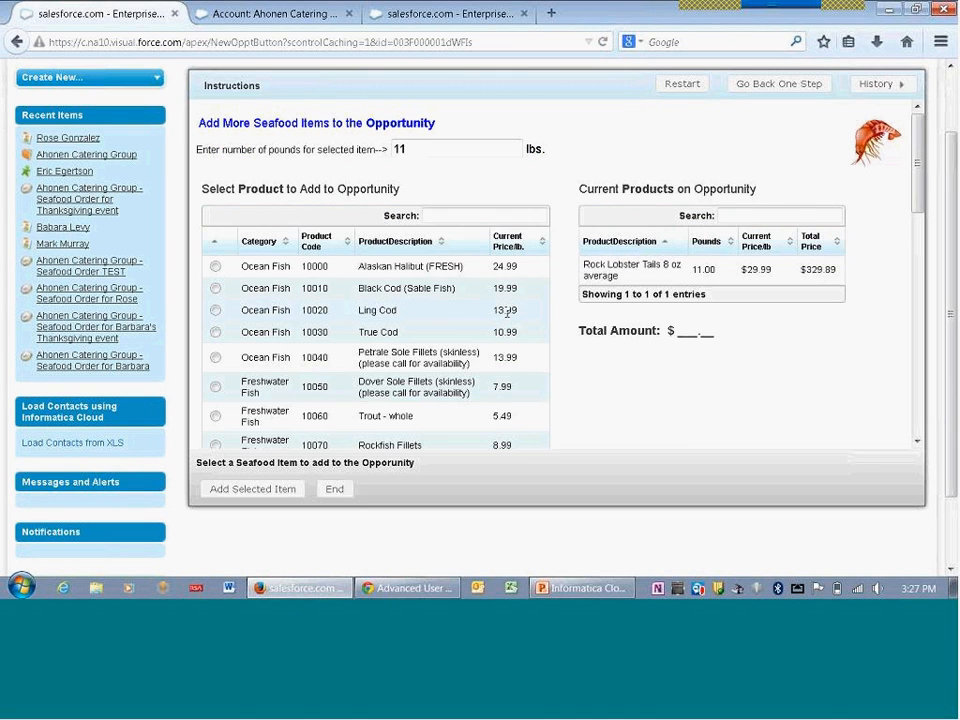
{"action": "left_click", "coordinate": [215, 387]}
{"action": "left_click", "coordinate": [253, 490]}
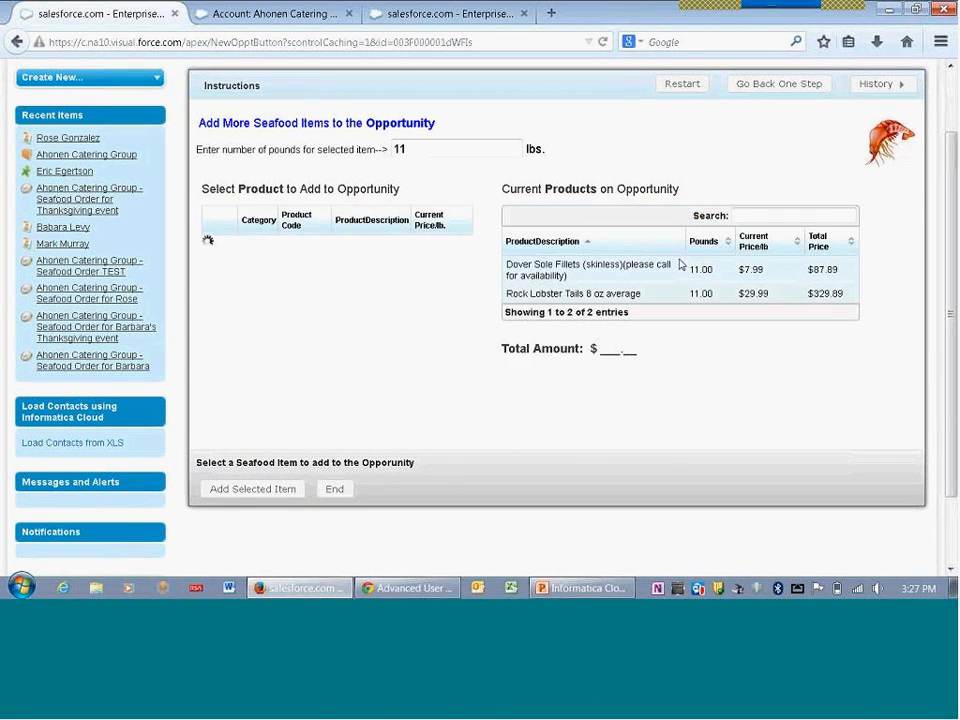
End the guide, go to the new opportunity, and review its details and product lines
{"action": "left_click", "coordinate": [334, 489]}
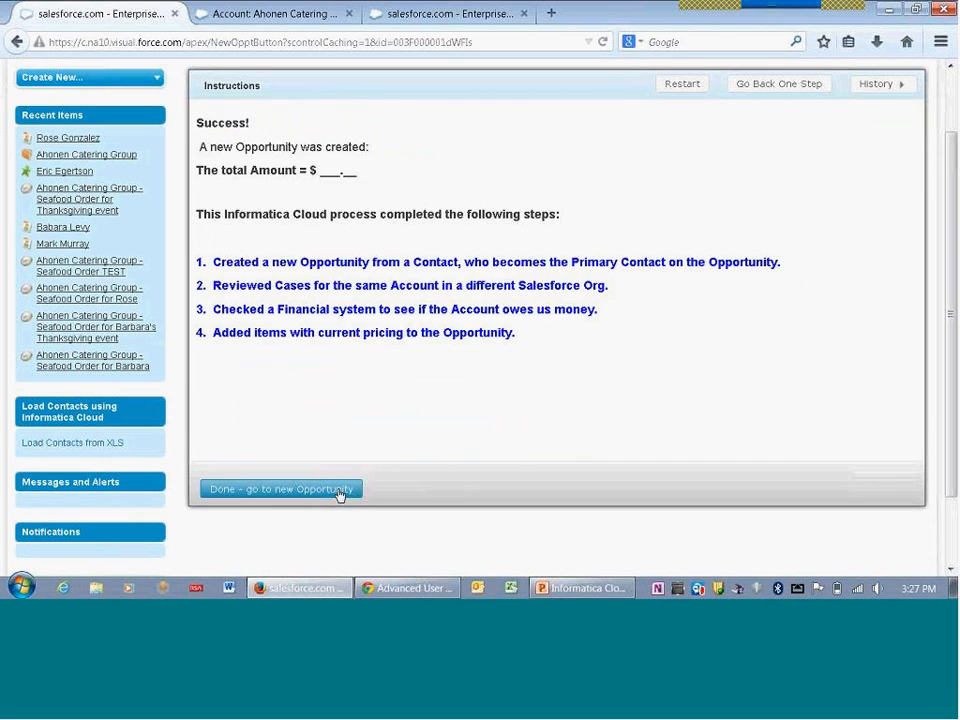
{"action": "left_click", "coordinate": [319, 490]}
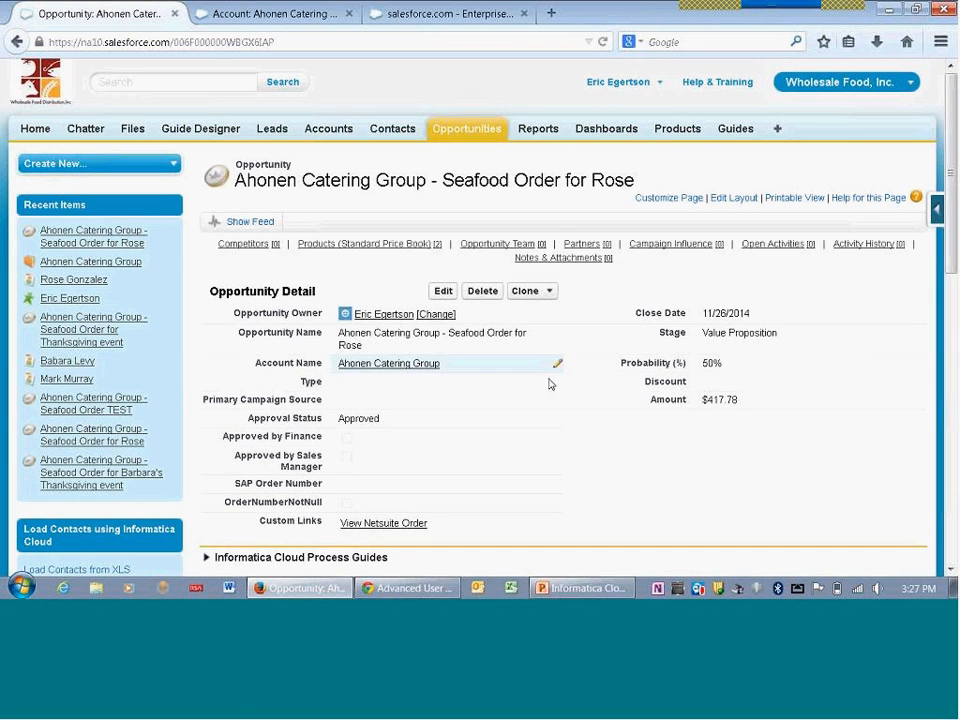
{"action": "scroll", "coordinate": [542, 435], "scroll_direction": "down", "scroll_amount": 5}
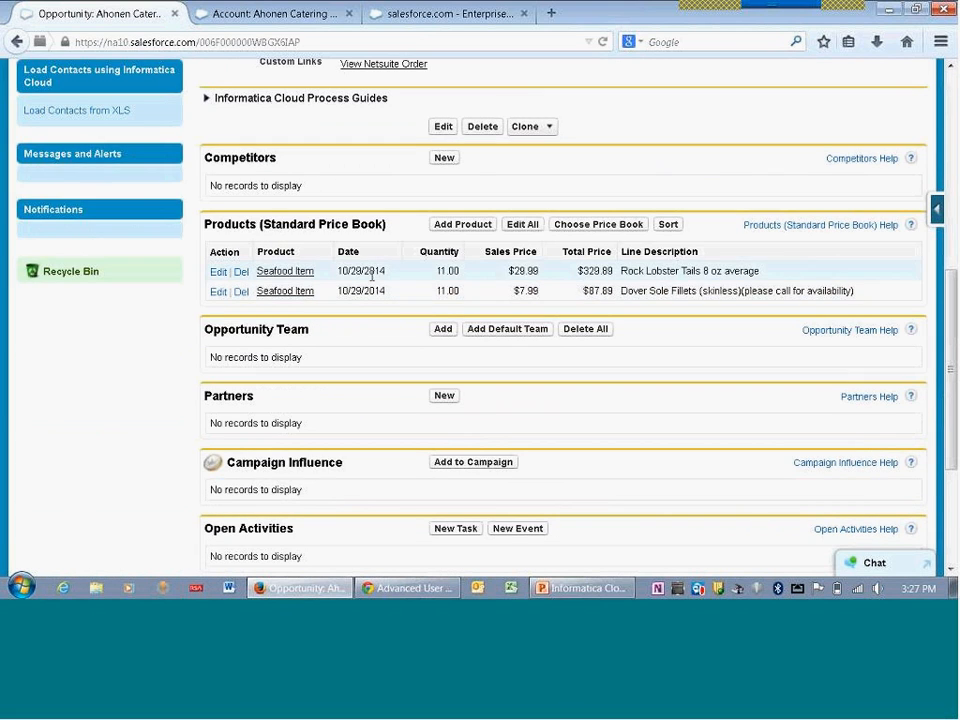
{"action": "scroll", "coordinate": [372, 275], "scroll_direction": "up", "scroll_amount": 5}
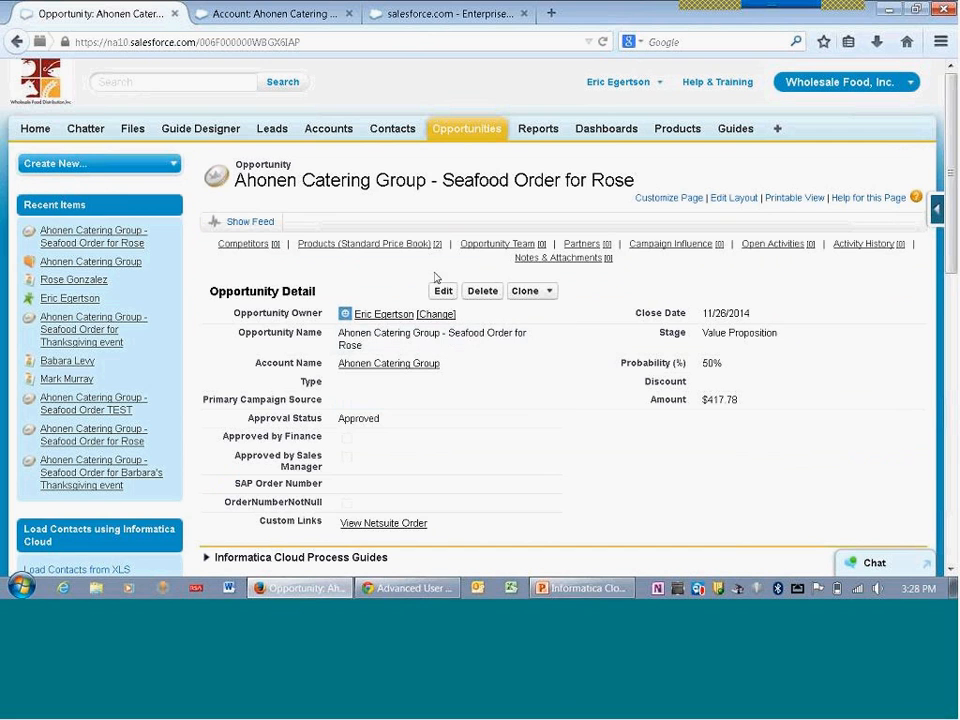
Switch to the Guide Designer browser tab and show the Create New Opportunity from Contact guide
{"action": "left_click", "coordinate": [390, 20]}
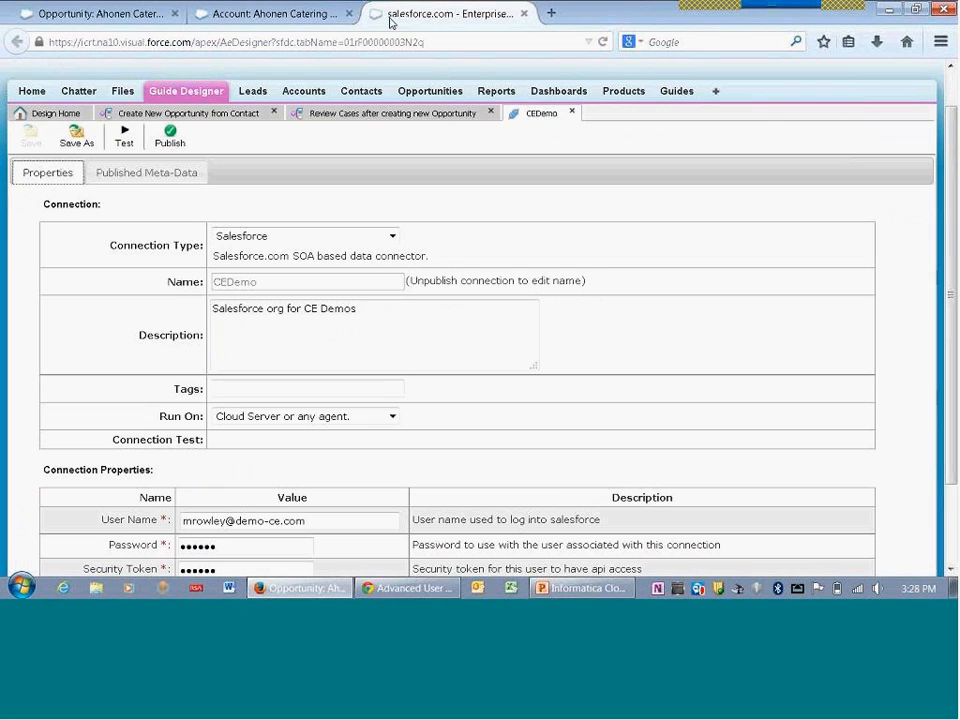
{"action": "left_click", "coordinate": [132, 113]}
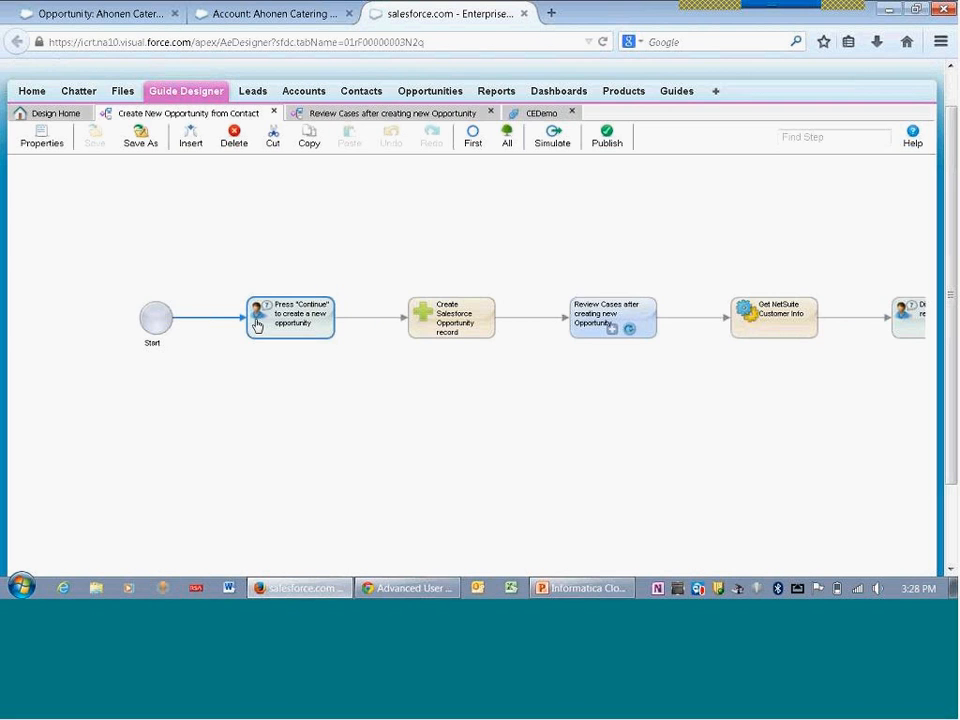
Review the script, prompt and answer of the guide's first screen step, then close it without changes
{"action": "double_click", "coordinate": [264, 323]}
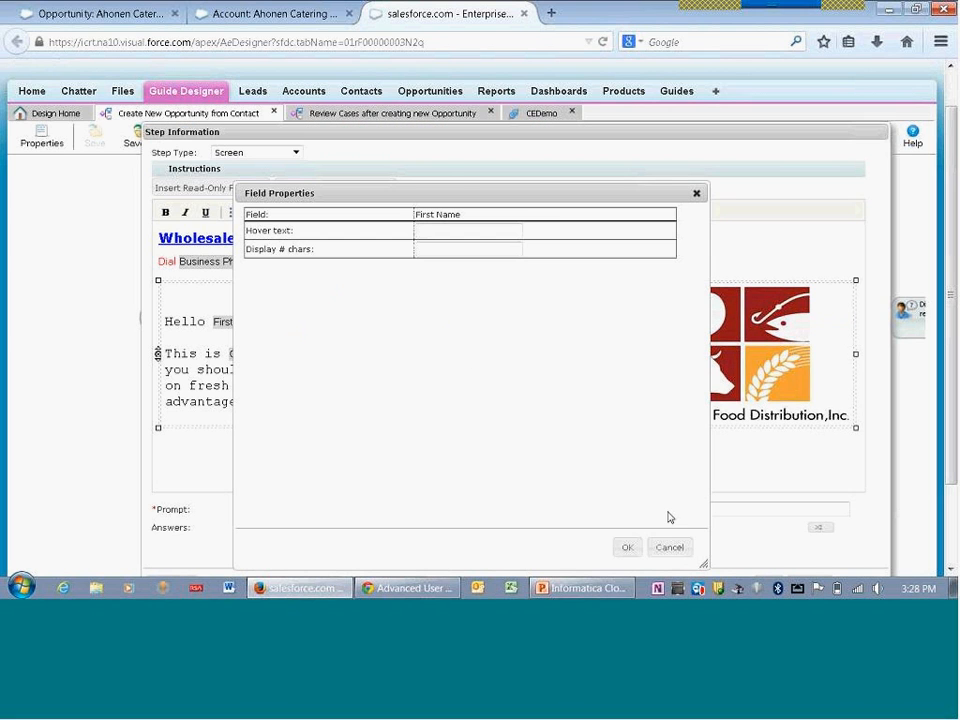
{"action": "left_click", "coordinate": [671, 546]}
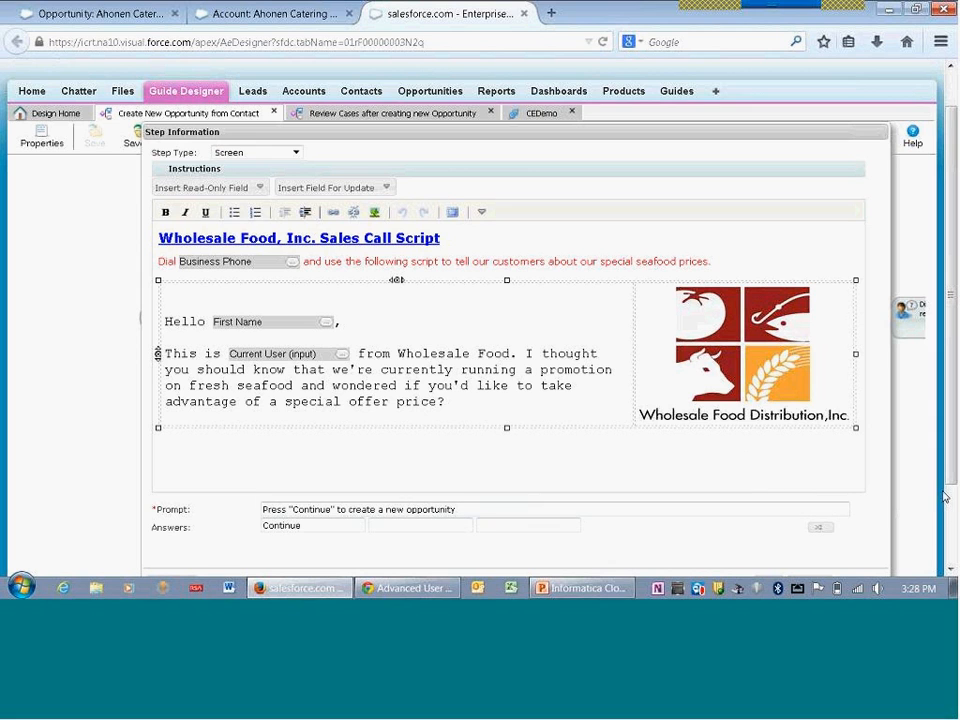
{"action": "scroll", "coordinate": [955, 515], "scroll_direction": "down", "scroll_amount": 2}
{"action": "scroll", "coordinate": [955, 515], "scroll_direction": "down", "scroll_amount": 2}
{"action": "left_click", "coordinate": [812, 536]}
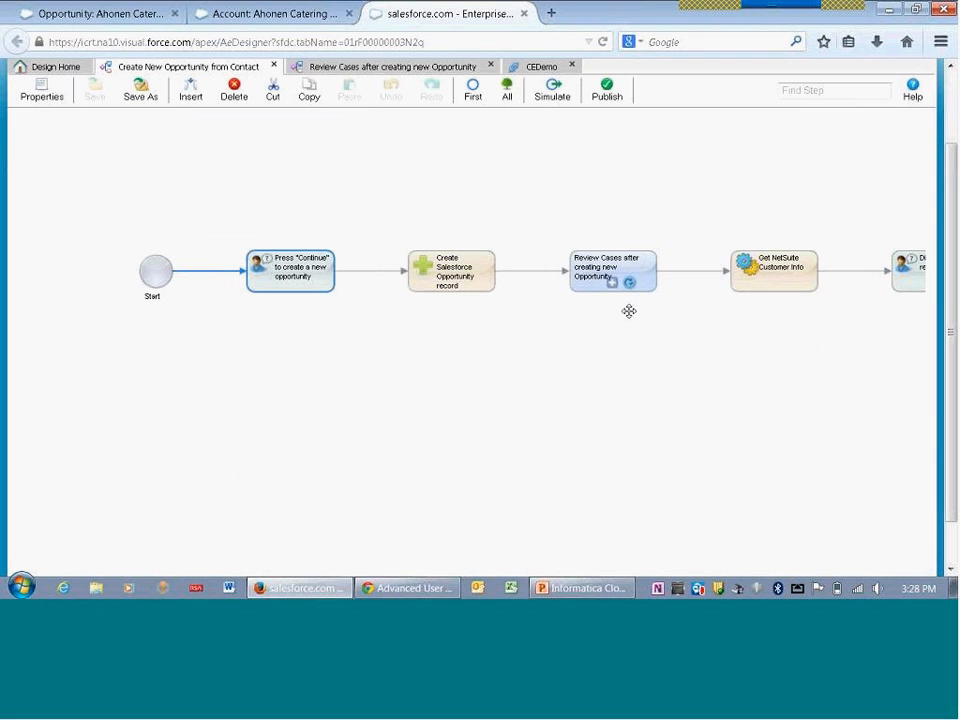
Follow the flow past the Create Salesforce Opportunity record step and open the Review Cases after creating new Opportunity step
{"action": "left_click", "coordinate": [463, 273]}
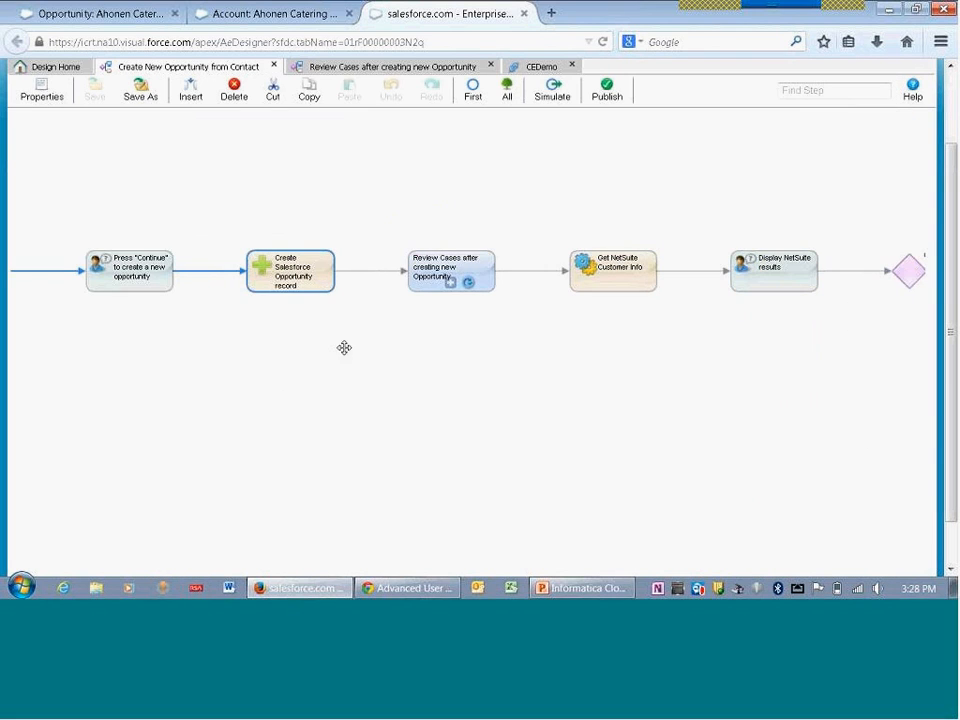
{"action": "left_click_drag", "start_coordinate": [343, 347], "coordinate": [353, 298]}
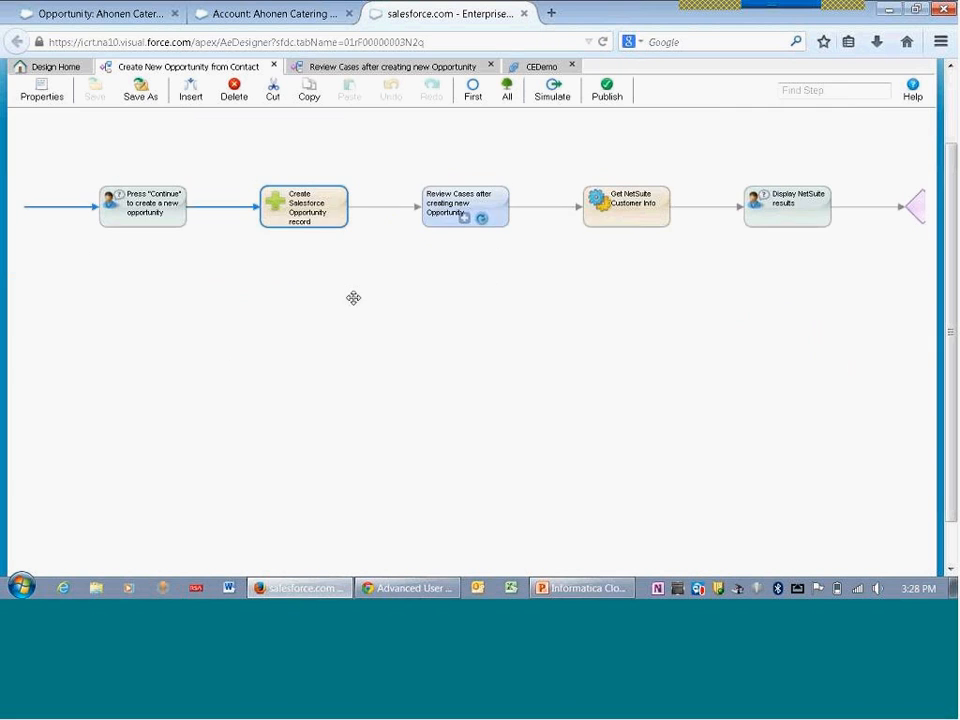
{"action": "left_click", "coordinate": [481, 199]}
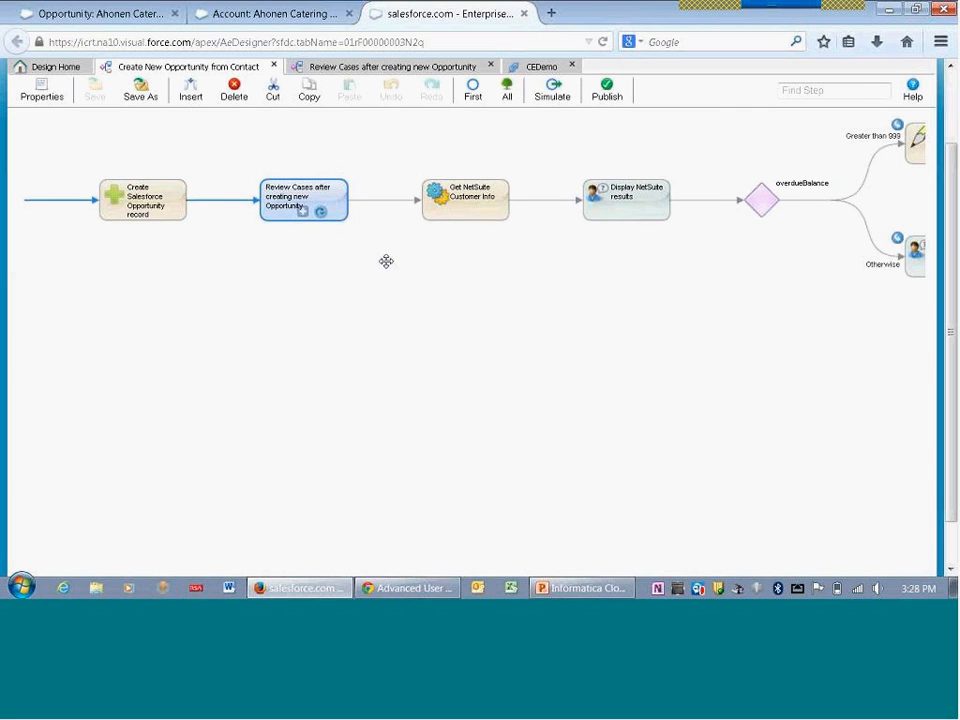
{"action": "double_click", "coordinate": [331, 197]}
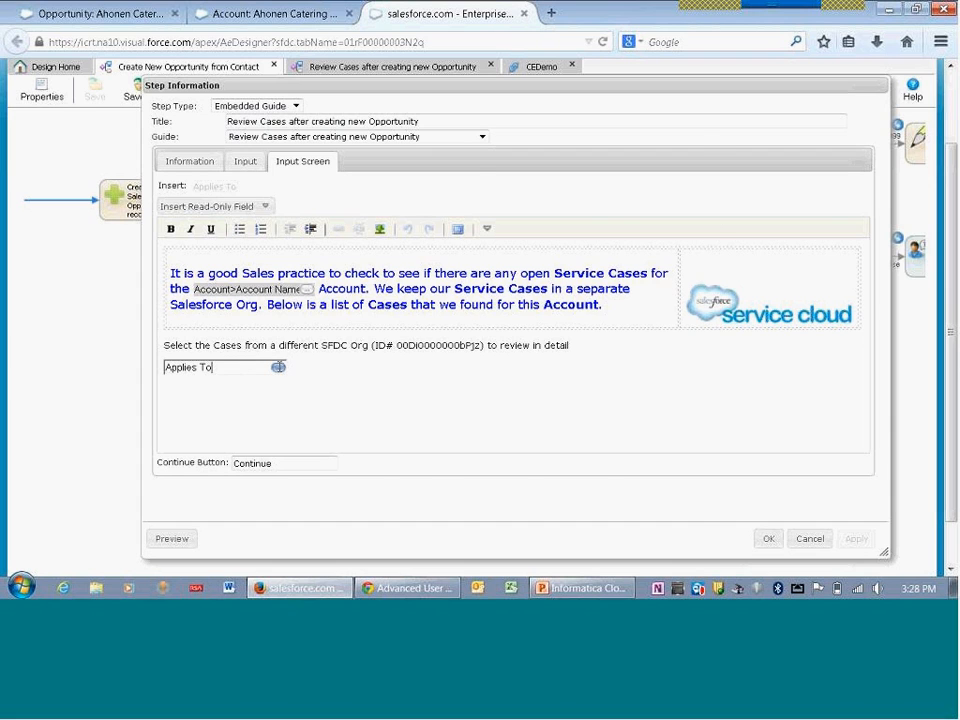
Clear the where clause of the object query in the Applies To field's properties
{"action": "left_click", "coordinate": [278, 367]}
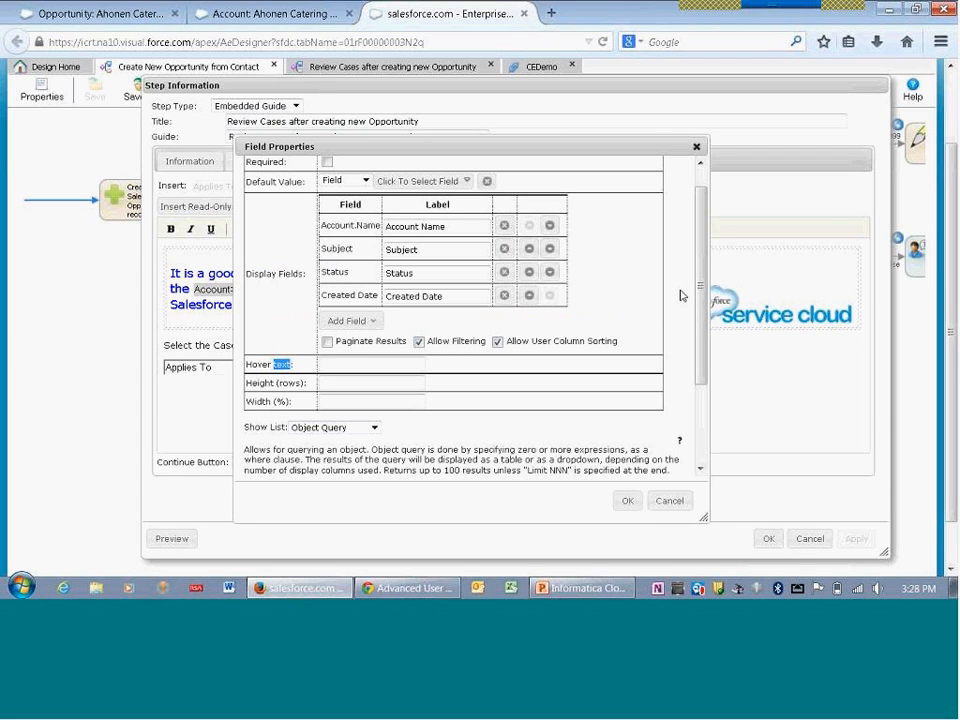
{"action": "scroll", "coordinate": [589, 439], "scroll_direction": "down", "scroll_amount": 3}
{"action": "left_click_drag", "start_coordinate": [598, 392], "coordinate": [311, 386]}
{"action": "key", "text": "BackSpace"}
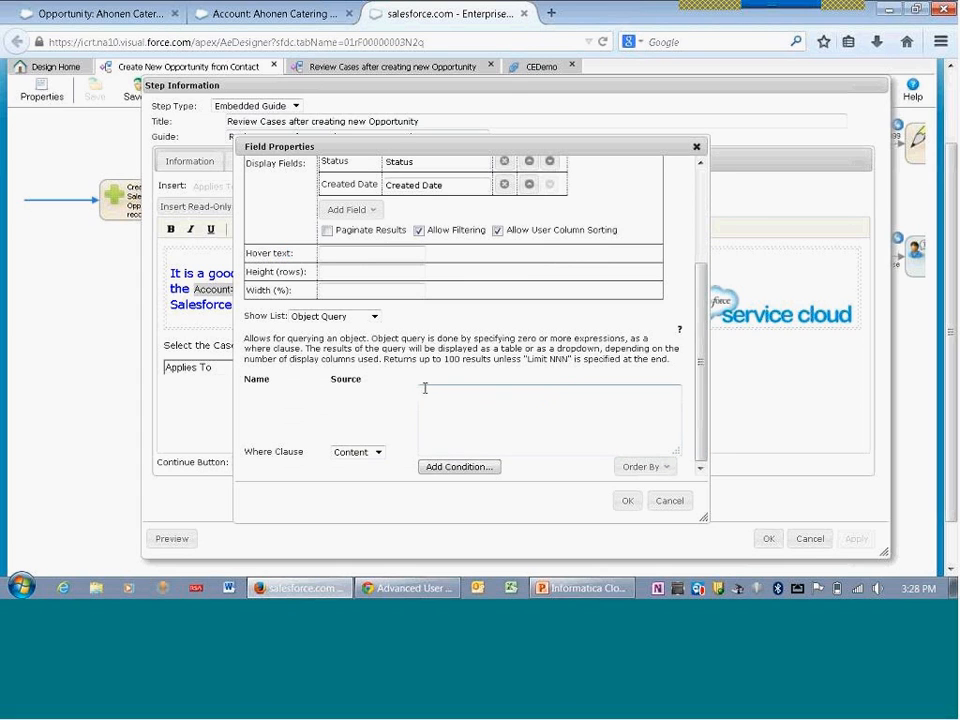
Add a where-clause condition on the case's Account > Account Name with the operator Like
{"action": "left_click", "coordinate": [437, 467]}
{"action": "left_click_drag", "start_coordinate": [465, 484], "coordinate": [388, 330]}
{"action": "left_click", "coordinate": [378, 347]}
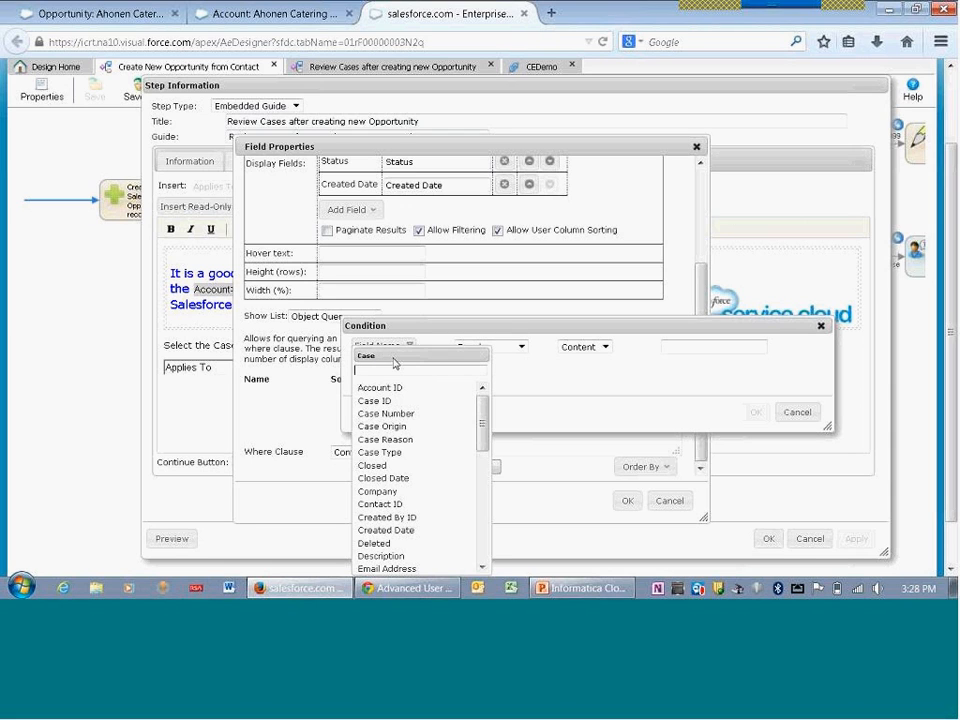
{"action": "scroll", "coordinate": [430, 440], "scroll_direction": "down", "scroll_amount": 8}
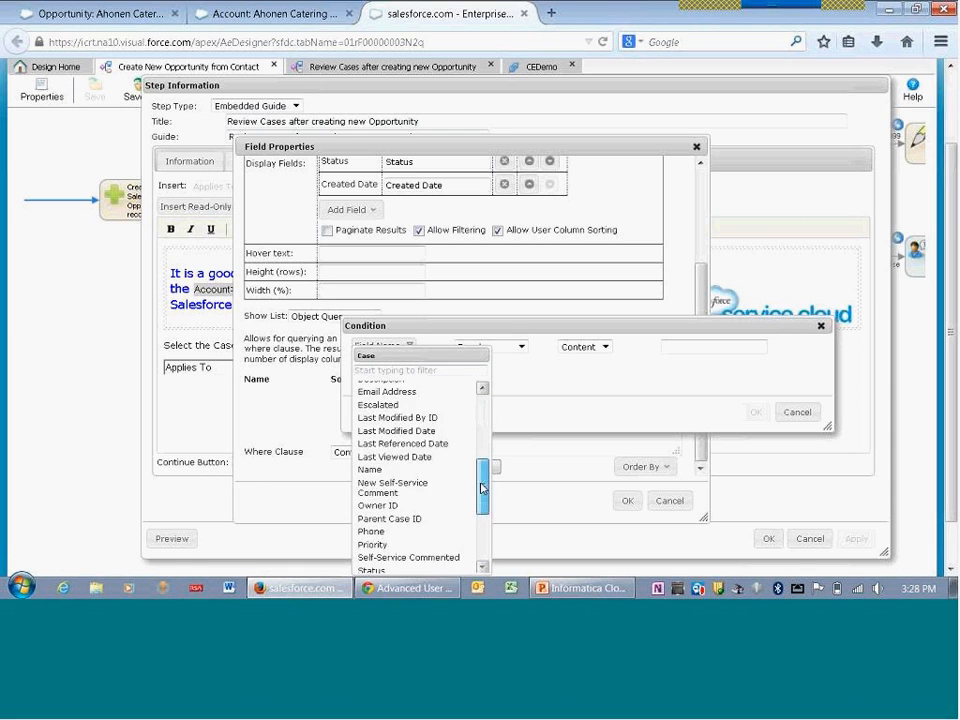
{"action": "left_click", "coordinate": [443, 499]}
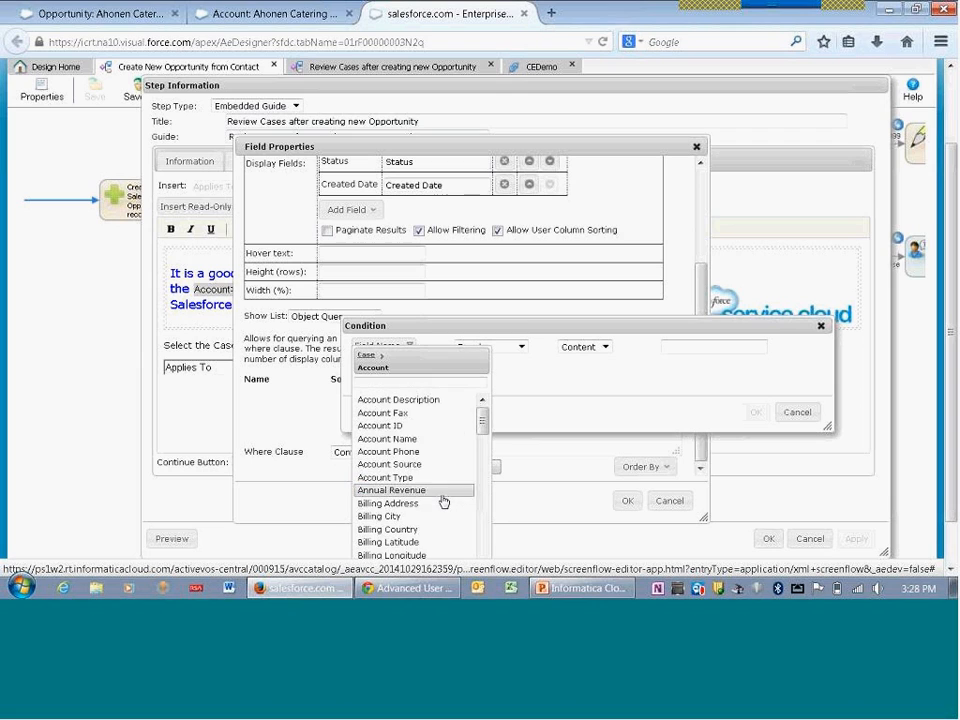
{"action": "left_click", "coordinate": [420, 440]}
{"action": "left_click", "coordinate": [567, 347]}
{"action": "left_click", "coordinate": [557, 381]}
Compare the condition with the contact's Account > Account Name field, and accept the condition, field properties and step changes
{"action": "left_click", "coordinate": [638, 347]}
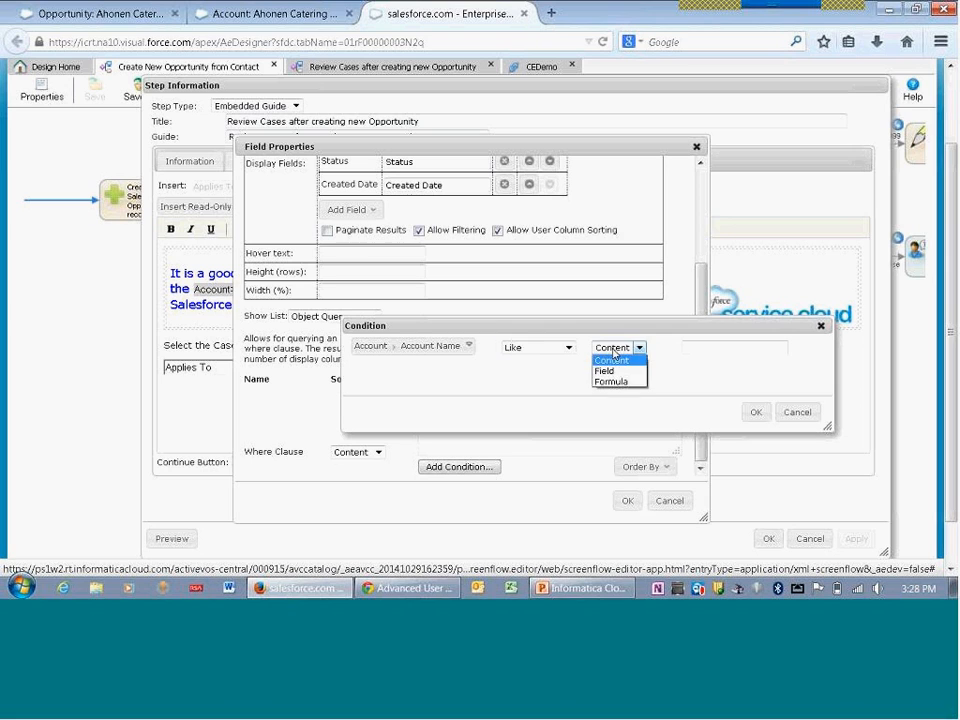
{"action": "left_click", "coordinate": [608, 369]}
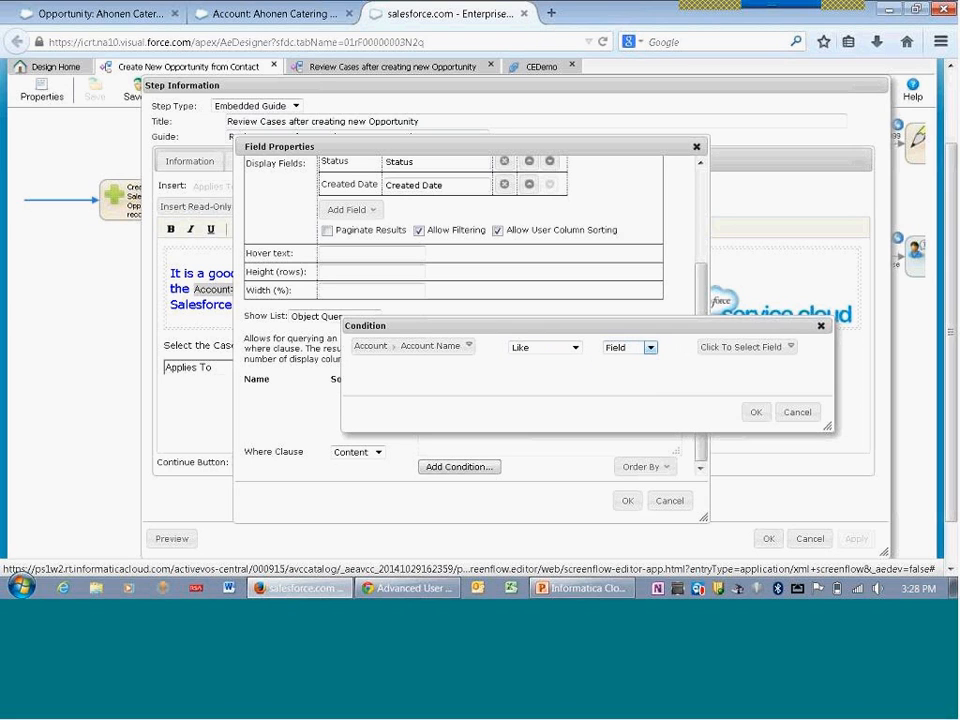
{"action": "left_click", "coordinate": [728, 347]}
{"action": "left_click_drag", "start_coordinate": [828, 406], "coordinate": [828, 511]}
{"action": "scroll", "coordinate": [786, 530], "scroll_direction": "down", "scroll_amount": 4}
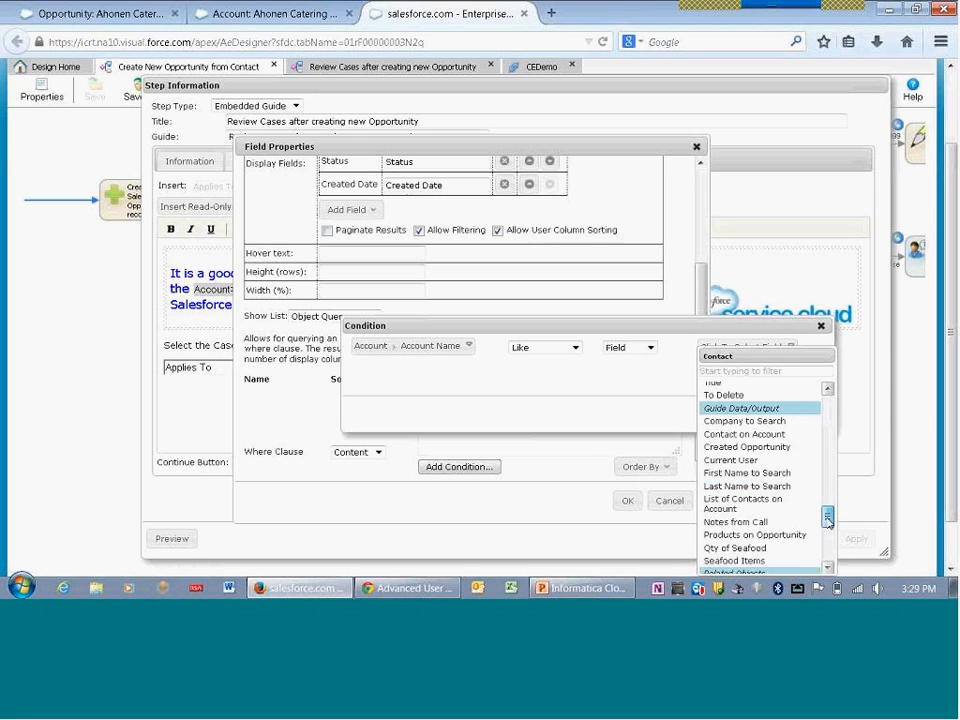
{"action": "left_click", "coordinate": [785, 527]}
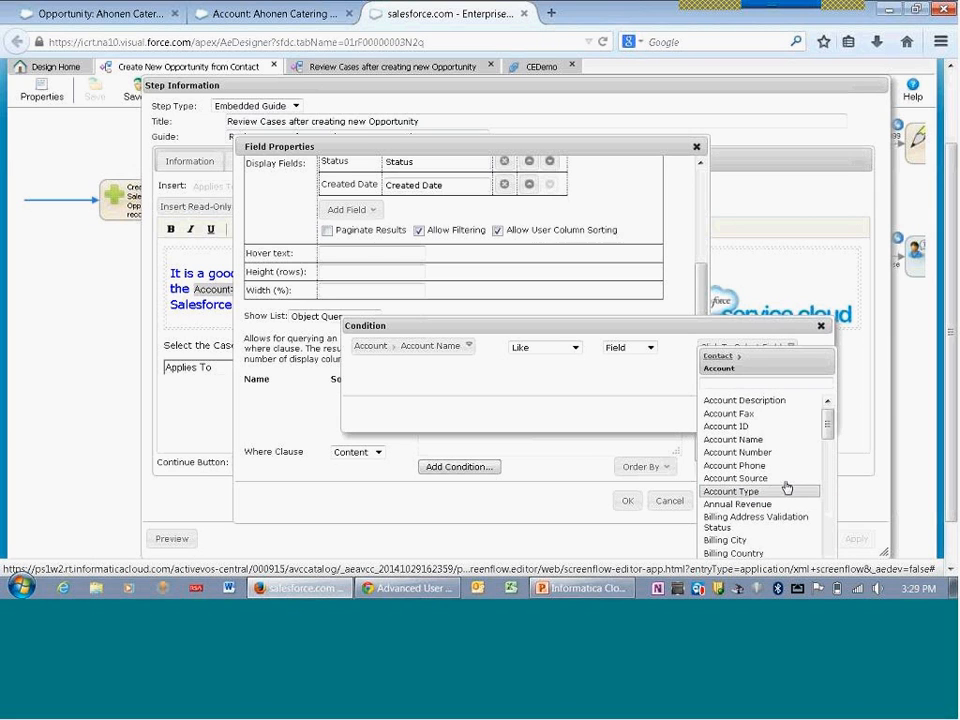
{"action": "left_click", "coordinate": [765, 440]}
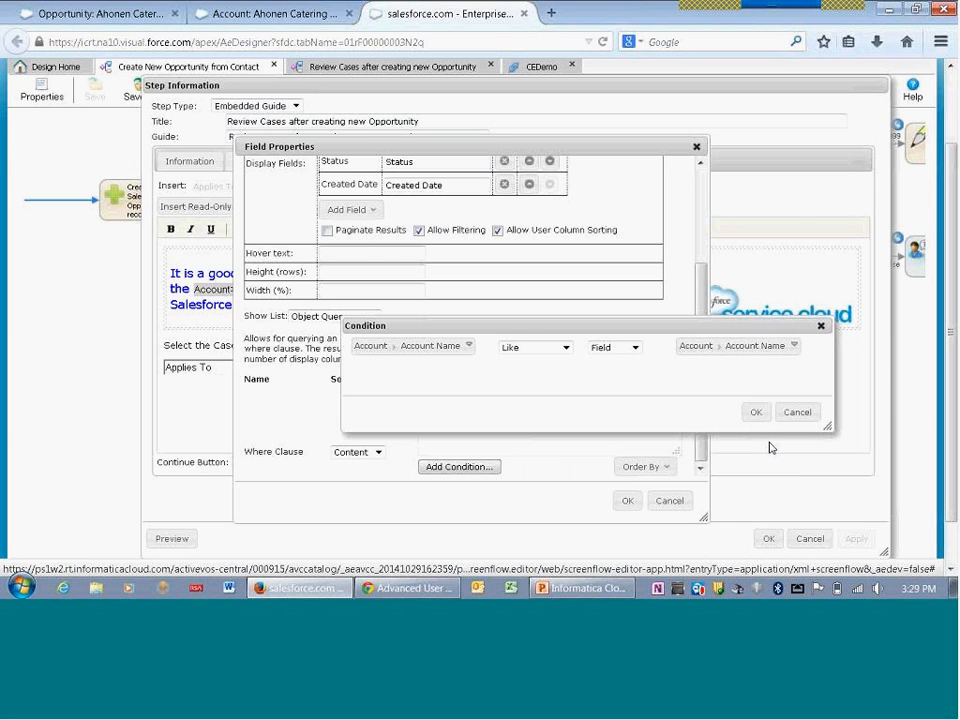
{"action": "left_click", "coordinate": [418, 355]}
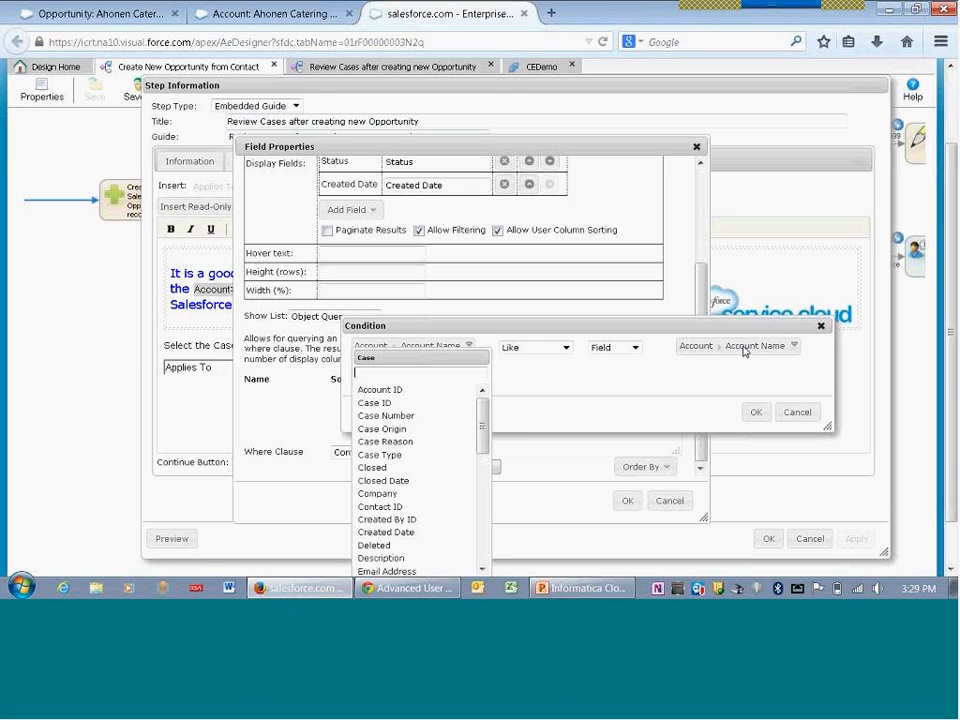
{"action": "left_click", "coordinate": [756, 417]}
{"action": "left_click", "coordinate": [623, 500]}
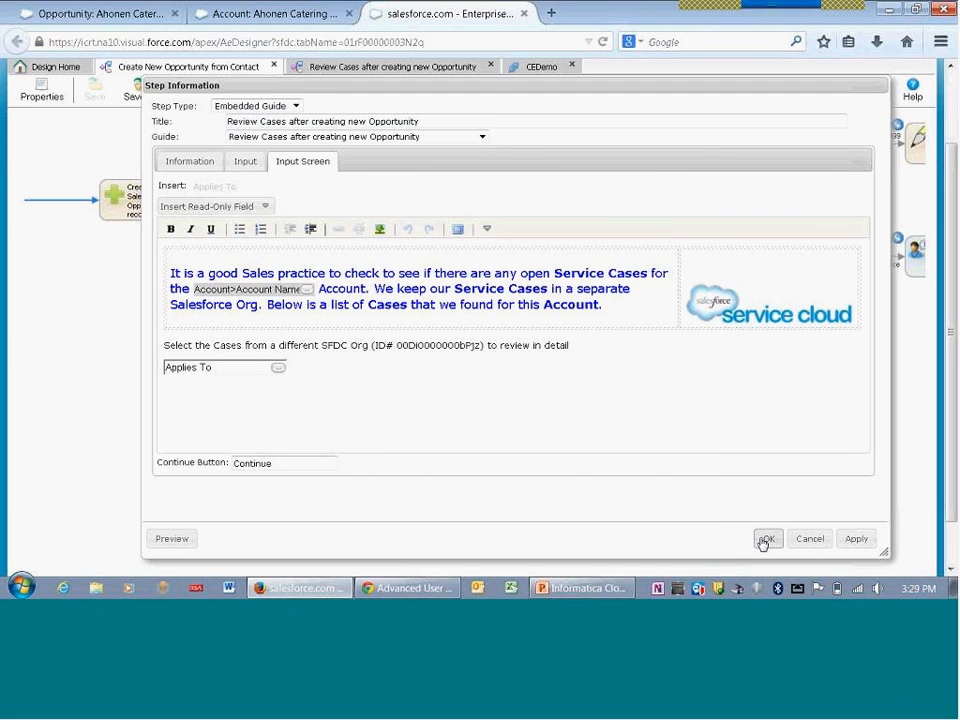
{"action": "left_click", "coordinate": [765, 541]}
{"action": "left_click", "coordinate": [550, 361]}
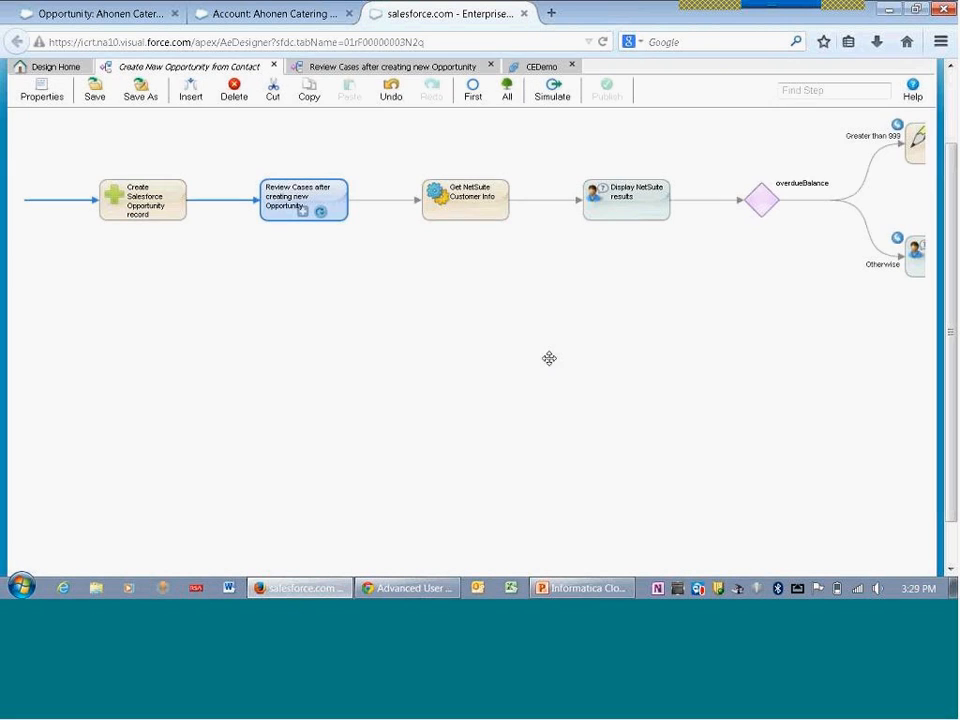
Open the CEDemo connection from Design Home and review its connection properties
{"action": "left_click_drag", "start_coordinate": [549, 358], "coordinate": [595, 388]}
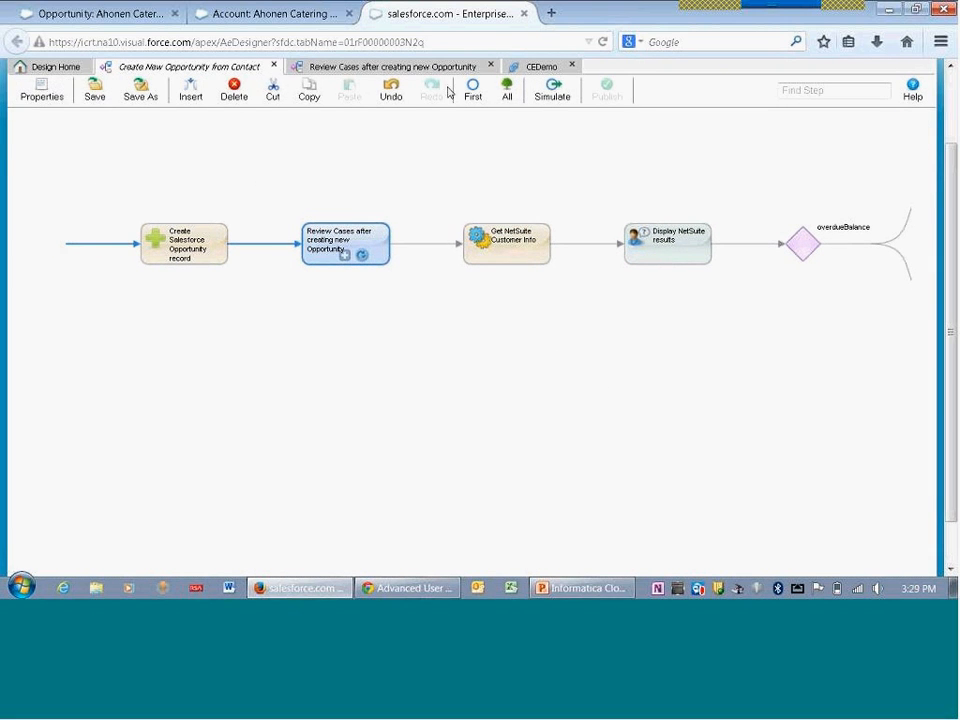
{"action": "left_click", "coordinate": [67, 71]}
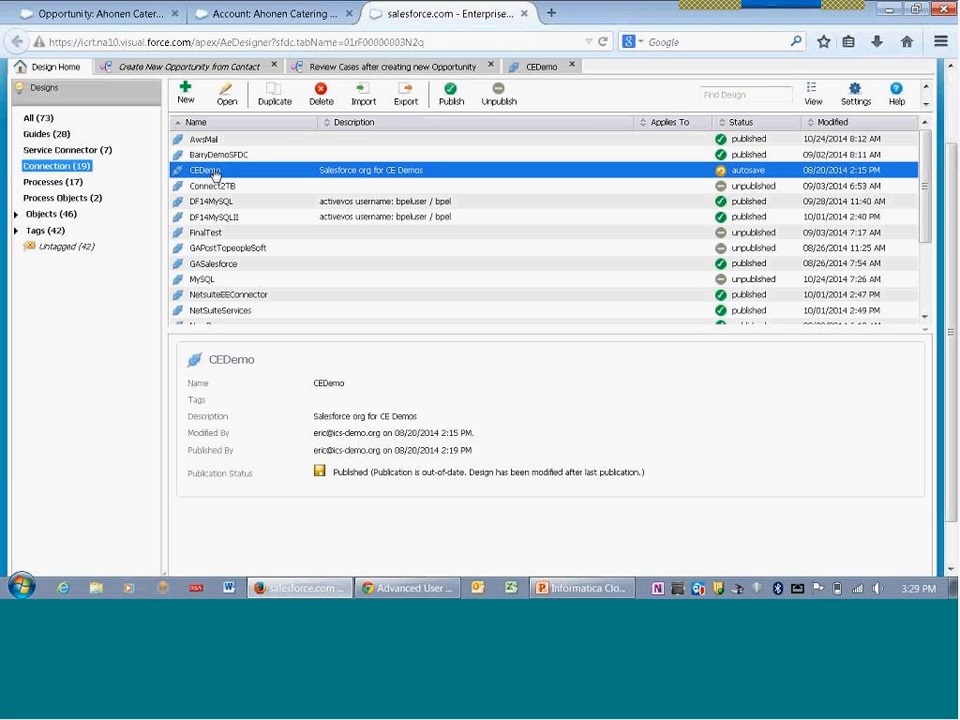
{"action": "left_click", "coordinate": [212, 172]}
{"action": "double_click", "coordinate": [212, 172]}
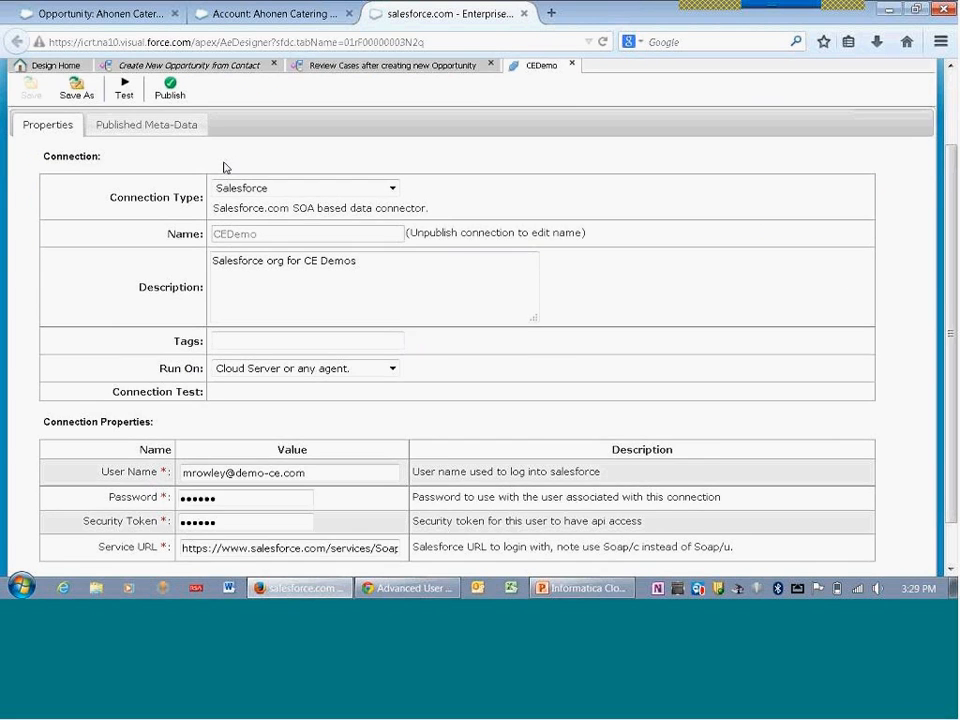
{"action": "scroll", "coordinate": [223, 165], "scroll_direction": "down", "scroll_amount": 1}
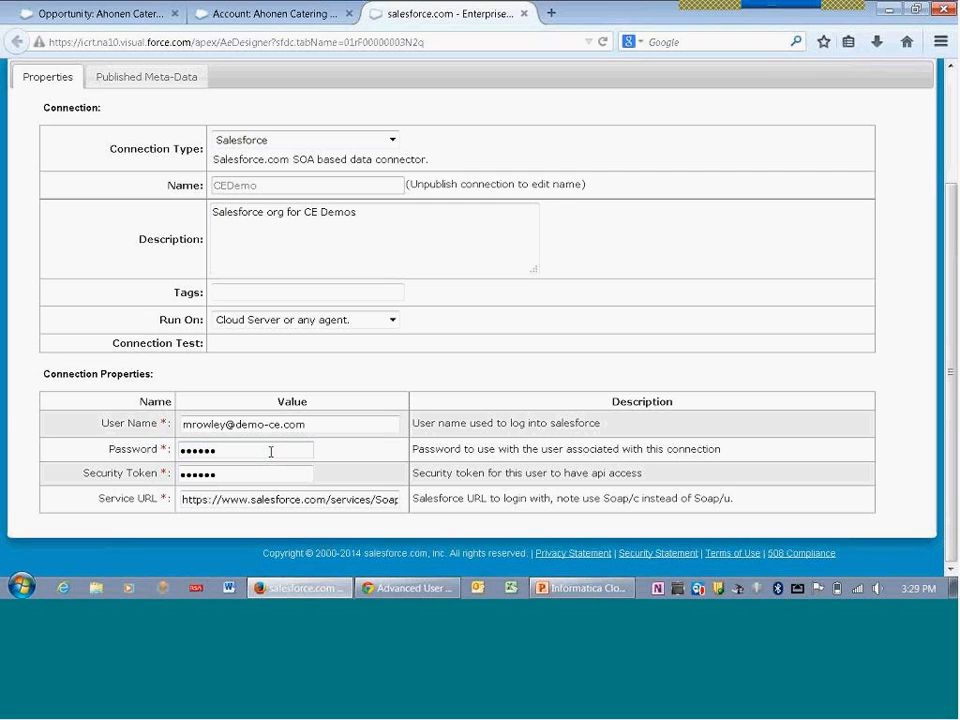
{"action": "left_click", "coordinate": [243, 472]}
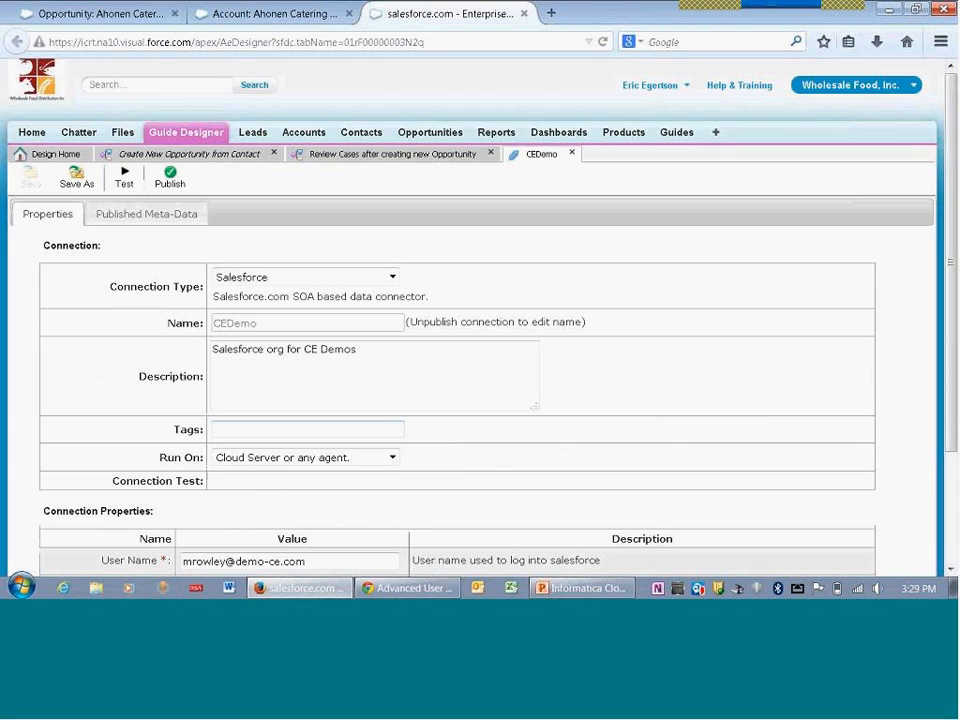
Look through the connection types available for the CEDemo connection, keeping Salesforce selected, and return to its connection properties
{"action": "scroll", "coordinate": [348, 385], "scroll_direction": "up", "scroll_amount": 3}
{"action": "left_click", "coordinate": [326, 284]}
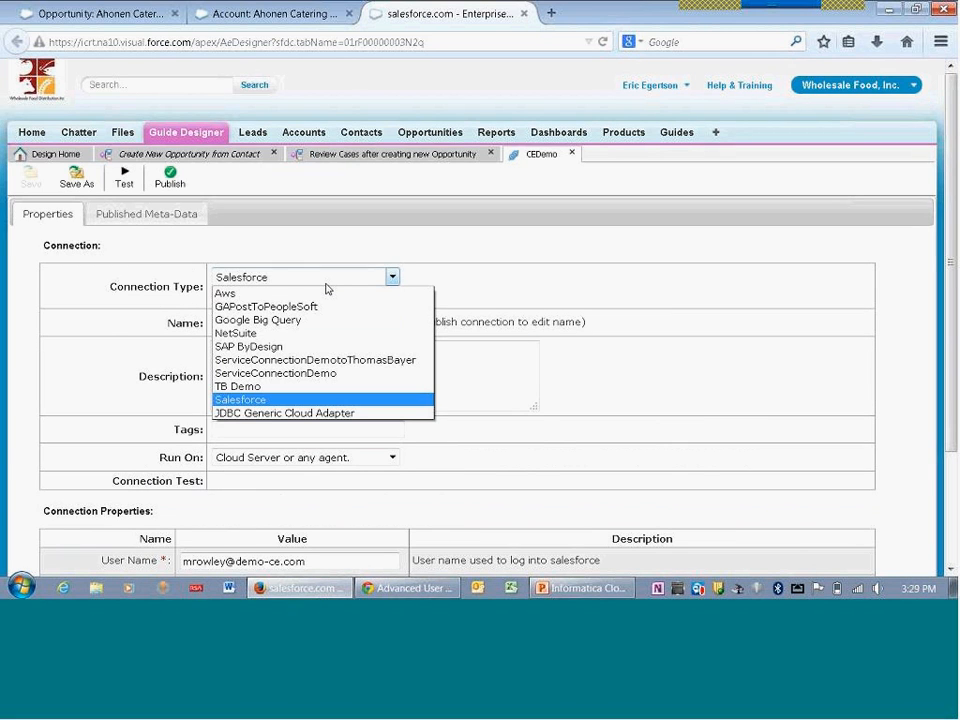
{"action": "left_click", "coordinate": [326, 286]}
{"action": "scroll", "coordinate": [328, 292], "scroll_direction": "down", "scroll_amount": 3}
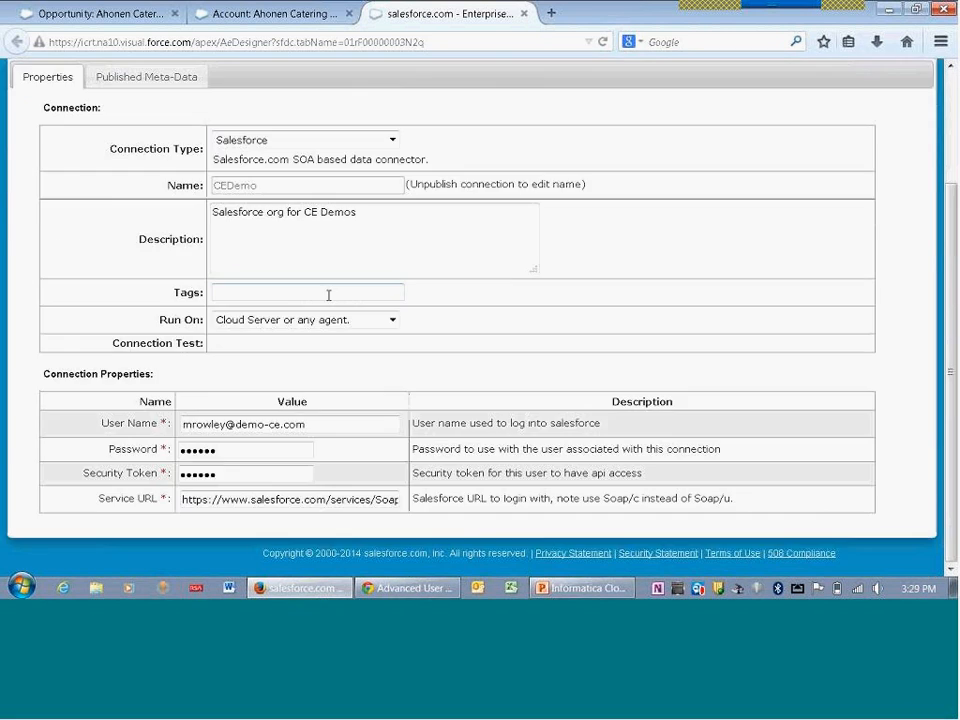